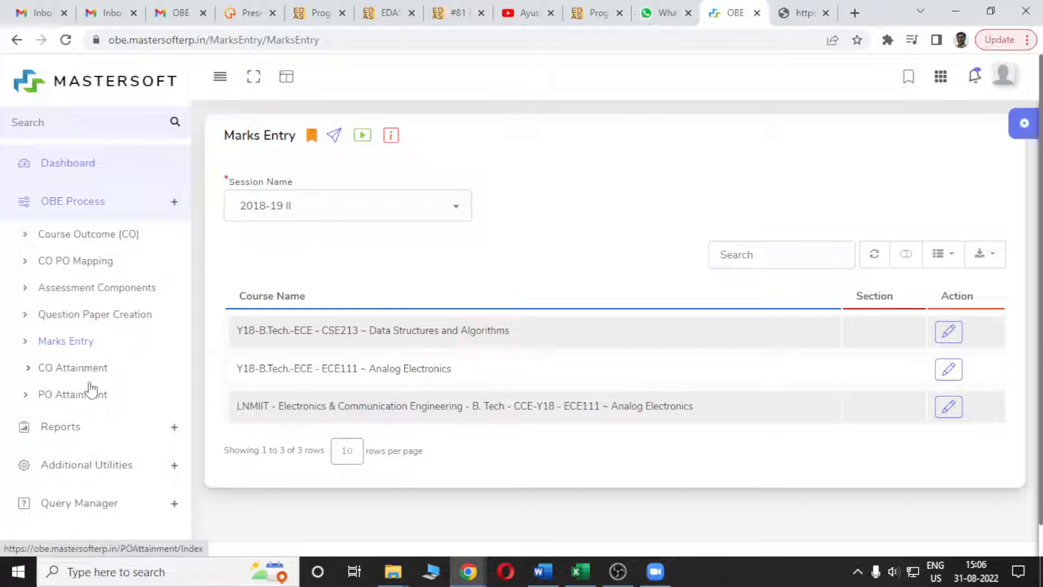
# Step: Open the Marks Entry page and choose the session 2018-19 II
pyautogui.click(90, 350)
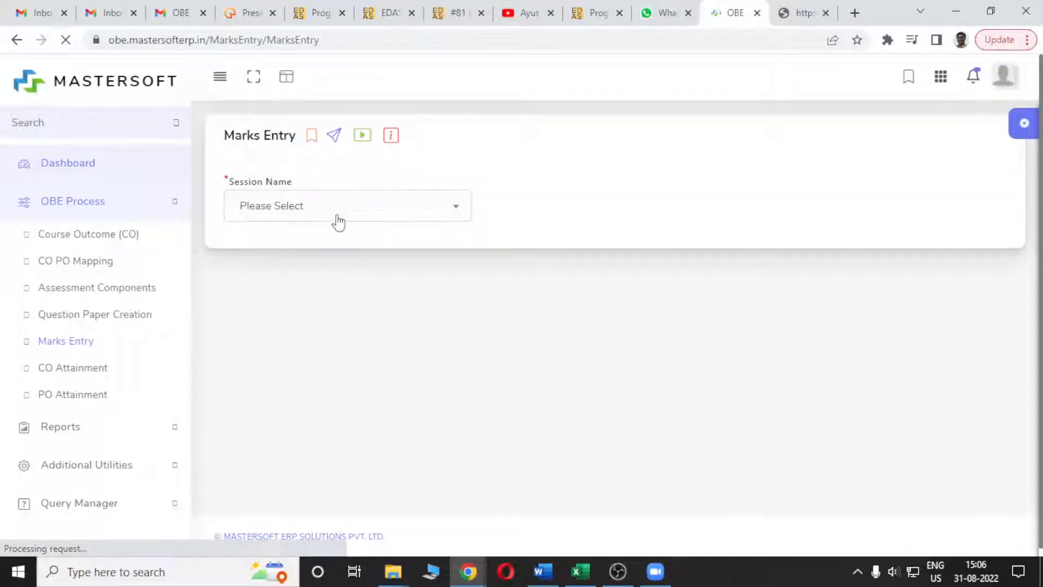
pyautogui.click(337, 217)
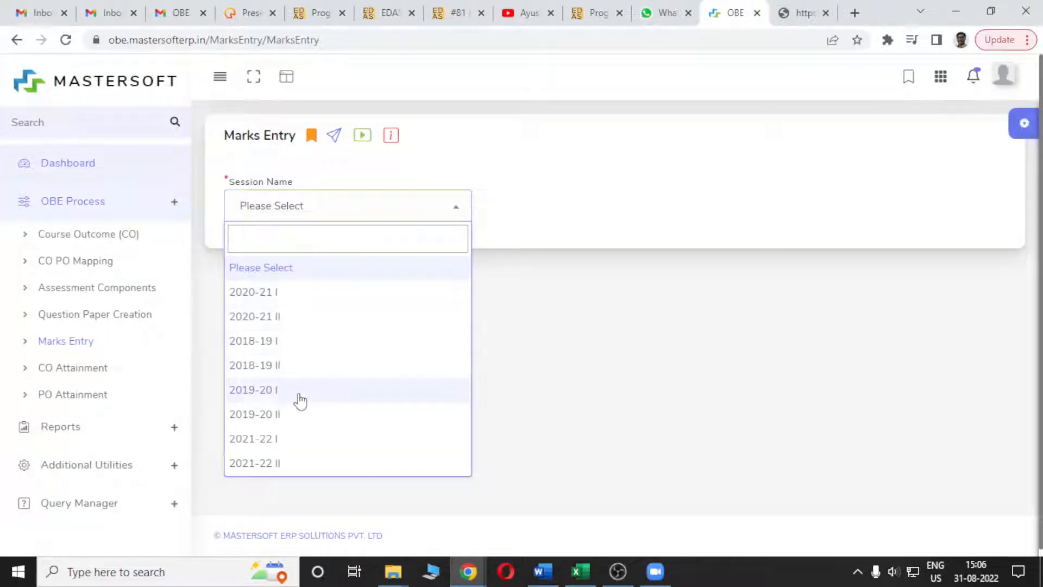
pyautogui.click(287, 373)
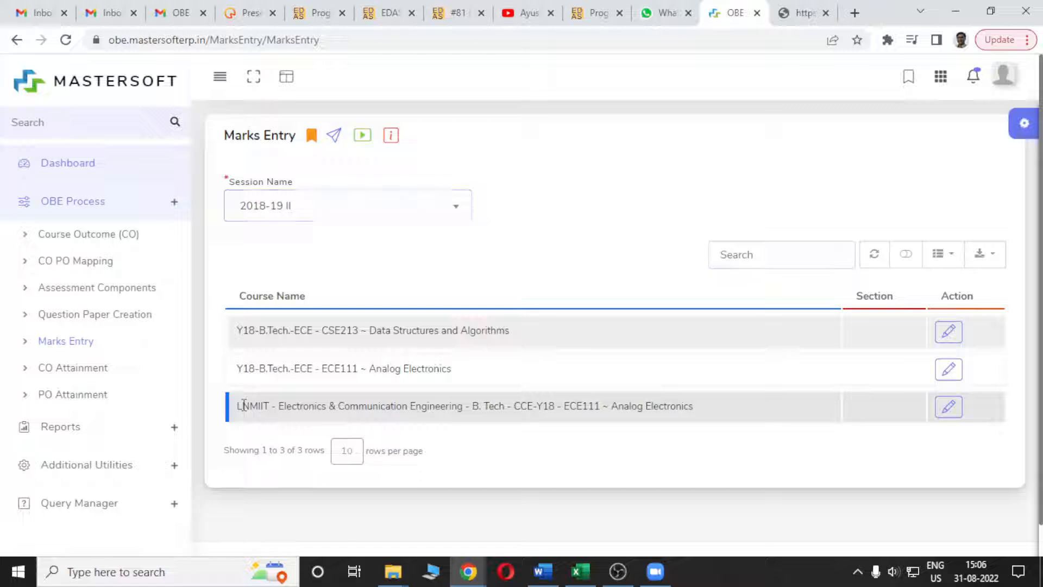
# Step: Compare the programme and branch names of the two ECE111 Analog Electronics entries in the course list
pyautogui.moveTo(243, 405); pyautogui.dragTo(696, 407)
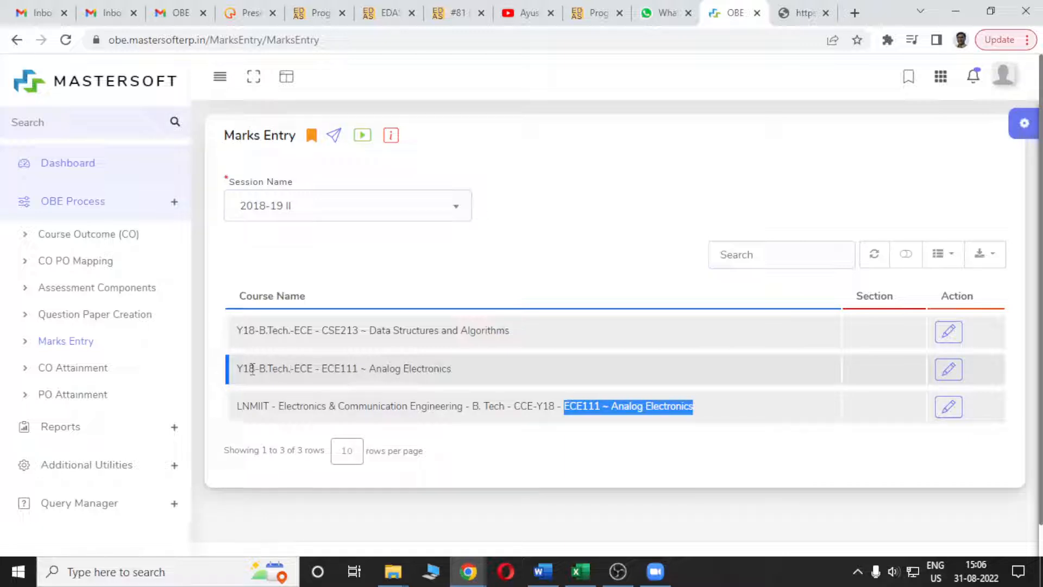
pyautogui.moveTo(294, 369); pyautogui.dragTo(313, 371)
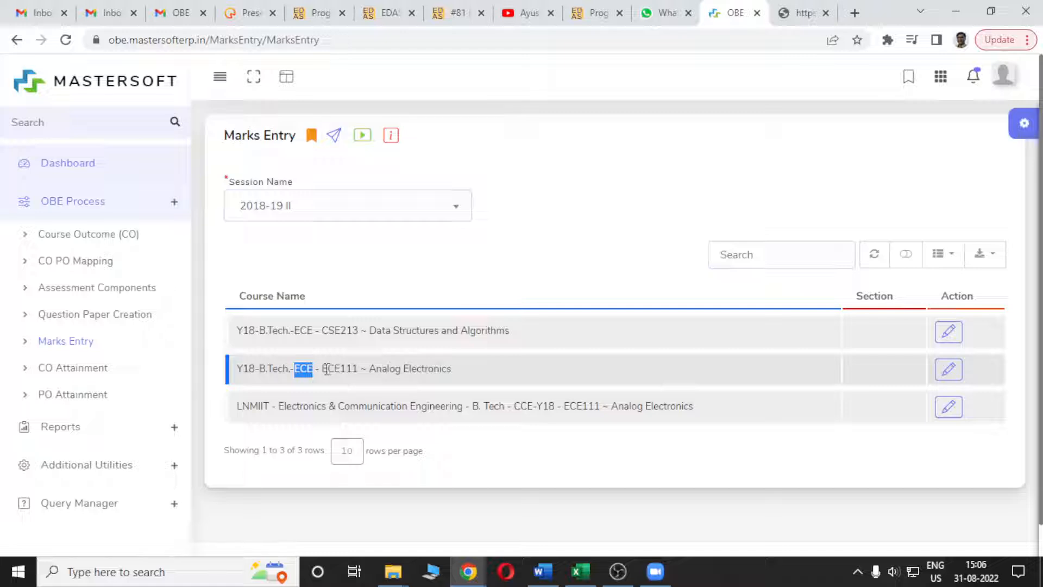
pyautogui.click(326, 369)
pyautogui.moveTo(326, 370); pyautogui.dragTo(279, 369)
pyautogui.click(371, 373)
pyautogui.click(524, 406)
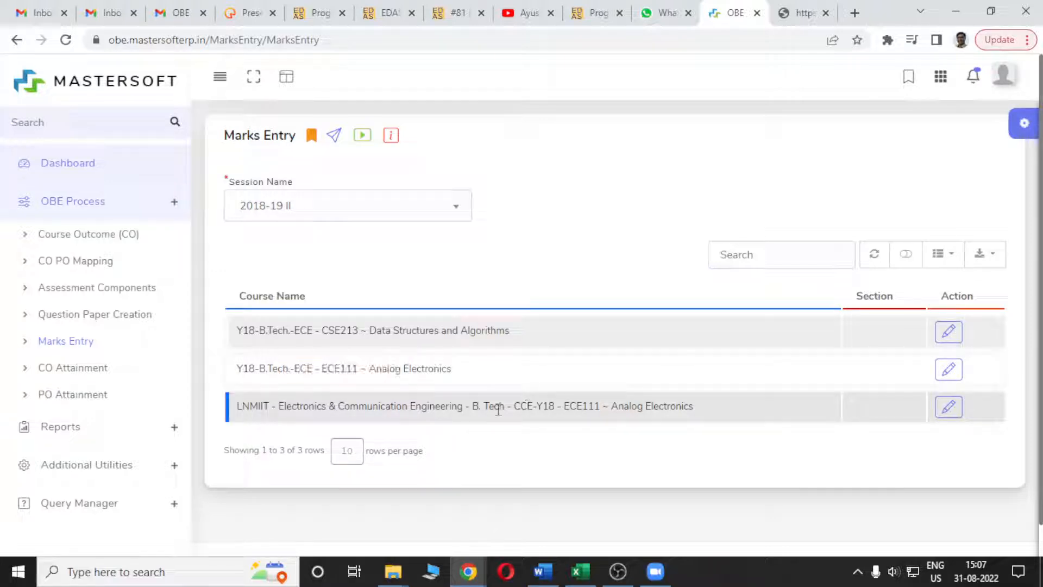
pyautogui.moveTo(504, 406); pyautogui.dragTo(662, 409)
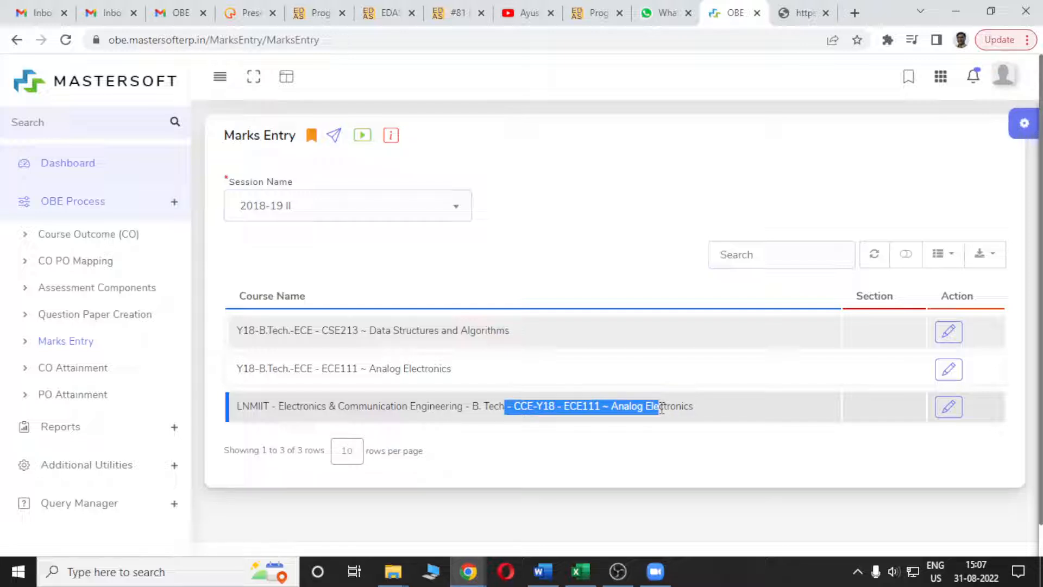
# Step: Open student marks entry for the CCE-Y18 ECE111 Analog Electronics course and select the End Semester Exam
pyautogui.click(949, 409)
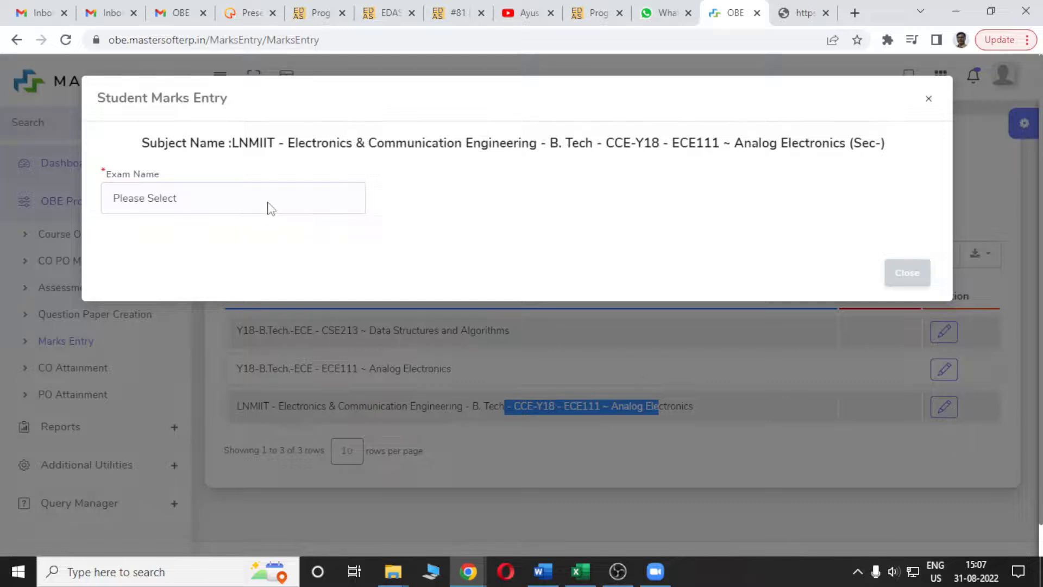
pyautogui.click(271, 209)
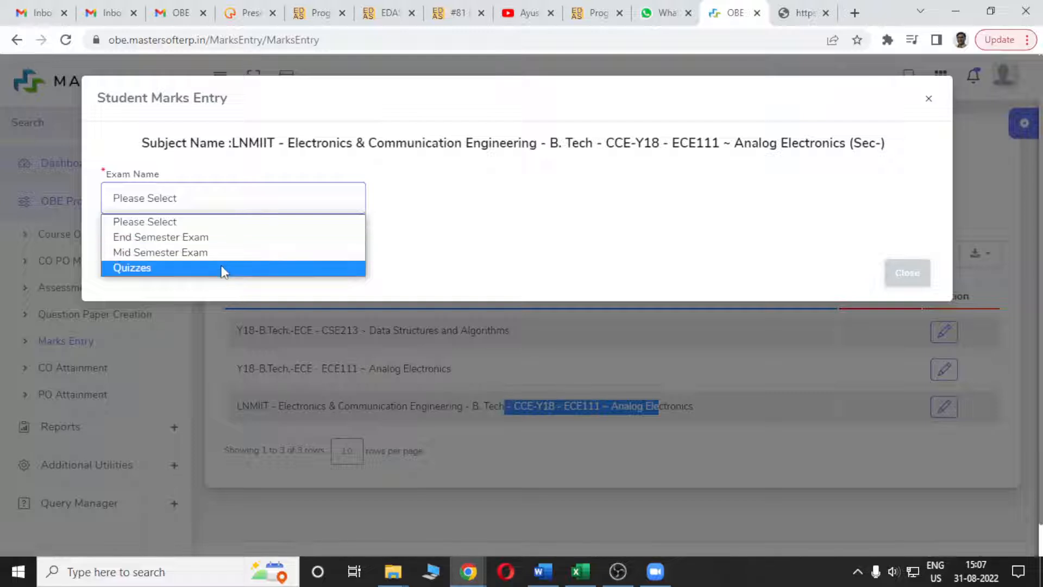
pyautogui.click(222, 242)
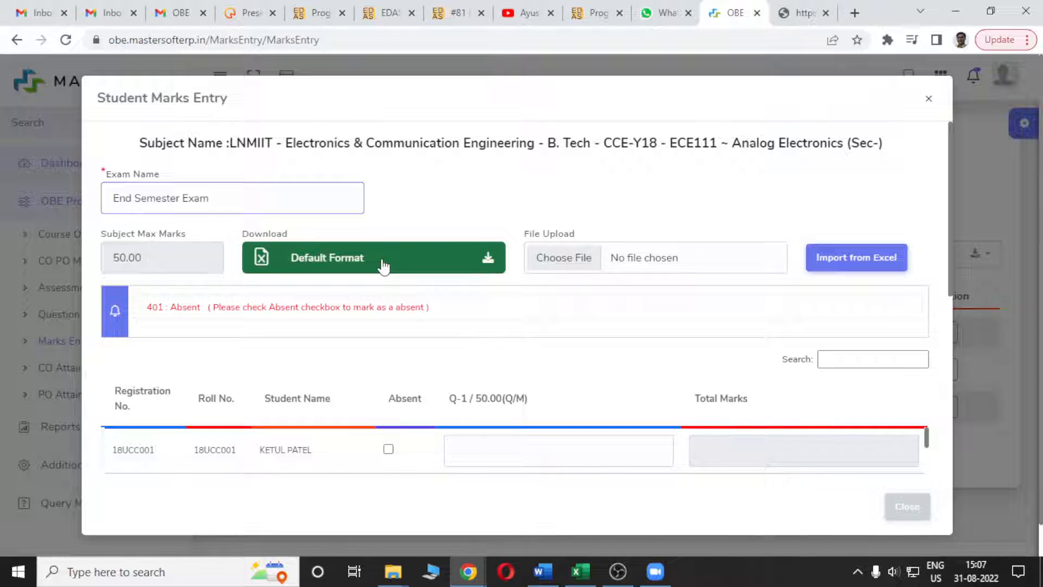
# Step: Download the default marks format as 2018-19_II_Analog_Electronics_End_Semester_Exam.xlsx, replacing the existing file in the ECE111 CCE folder
pyautogui.click(383, 260)
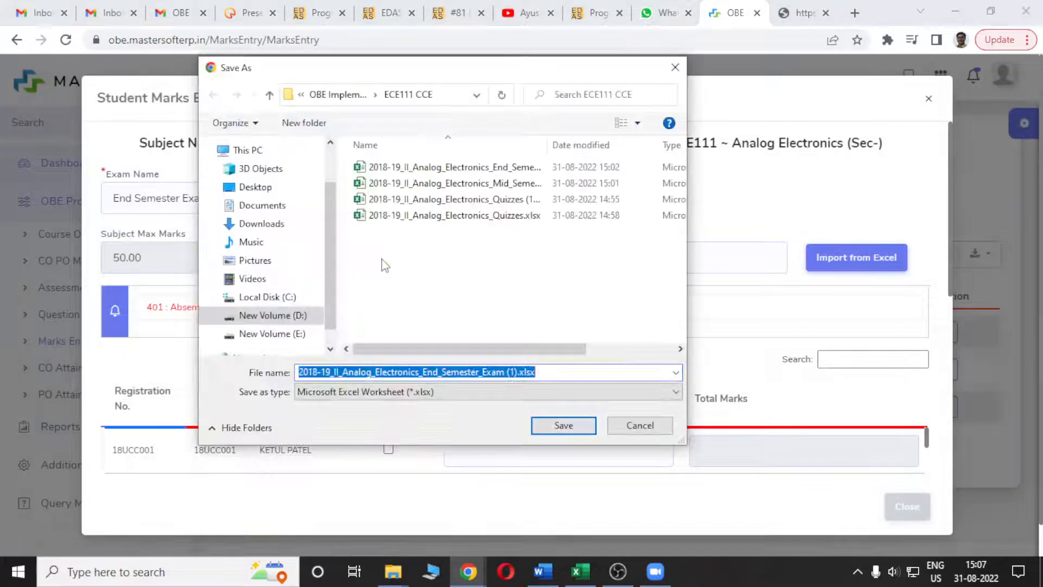
pyautogui.click(510, 168)
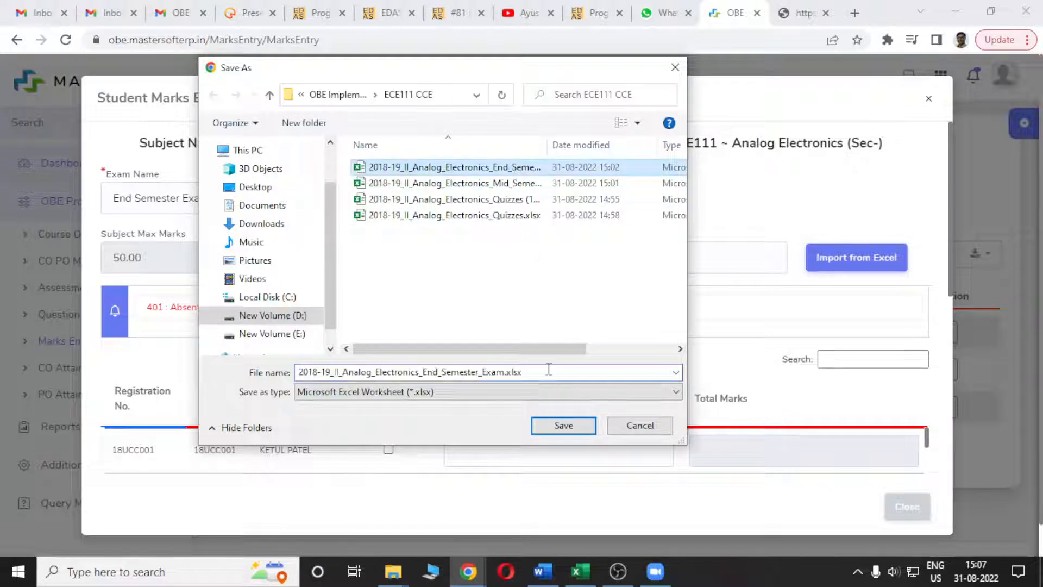
pyautogui.click(563, 425)
pyautogui.click(596, 290)
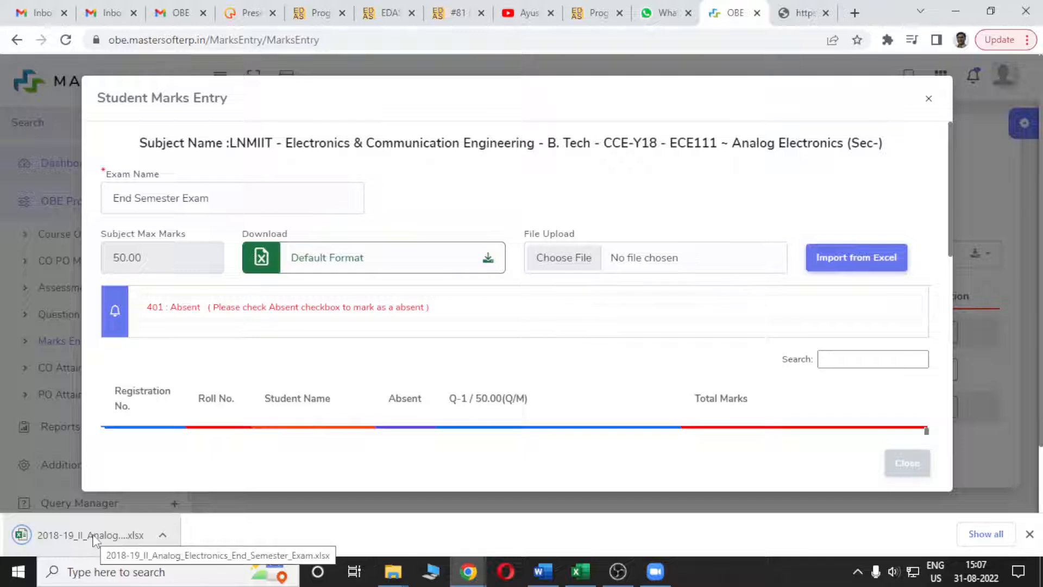
# Step: Open the downloaded End Semester Exam workbook in Excel and enable editing
pyautogui.click(93, 538)
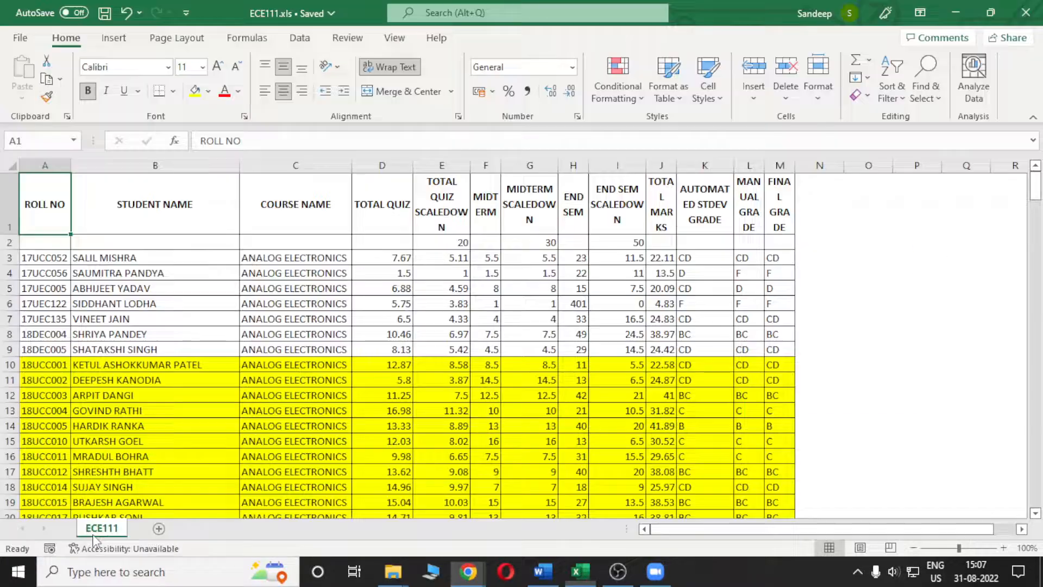
pyautogui.click(491, 272)
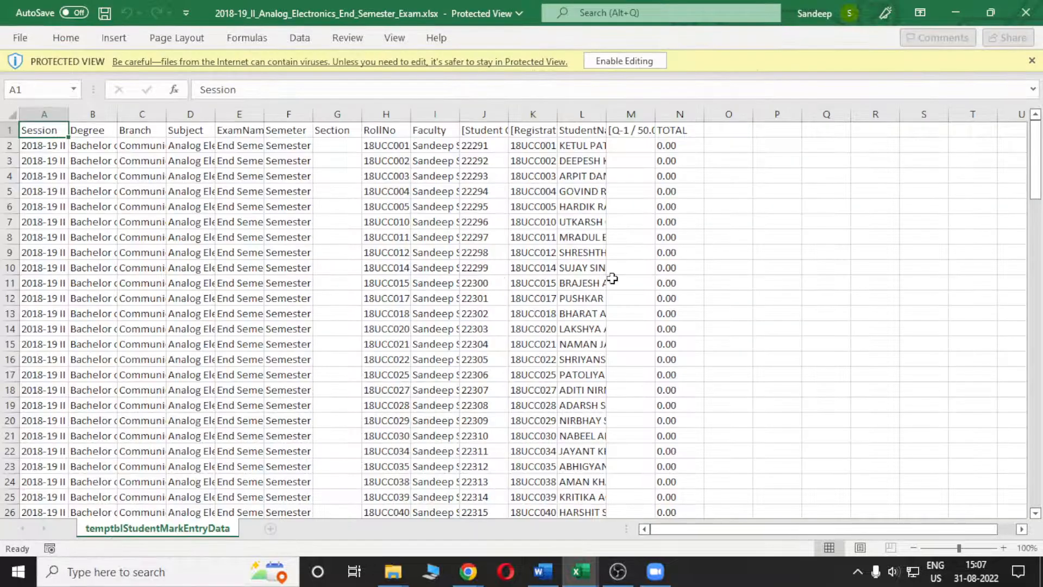
pyautogui.click(639, 61)
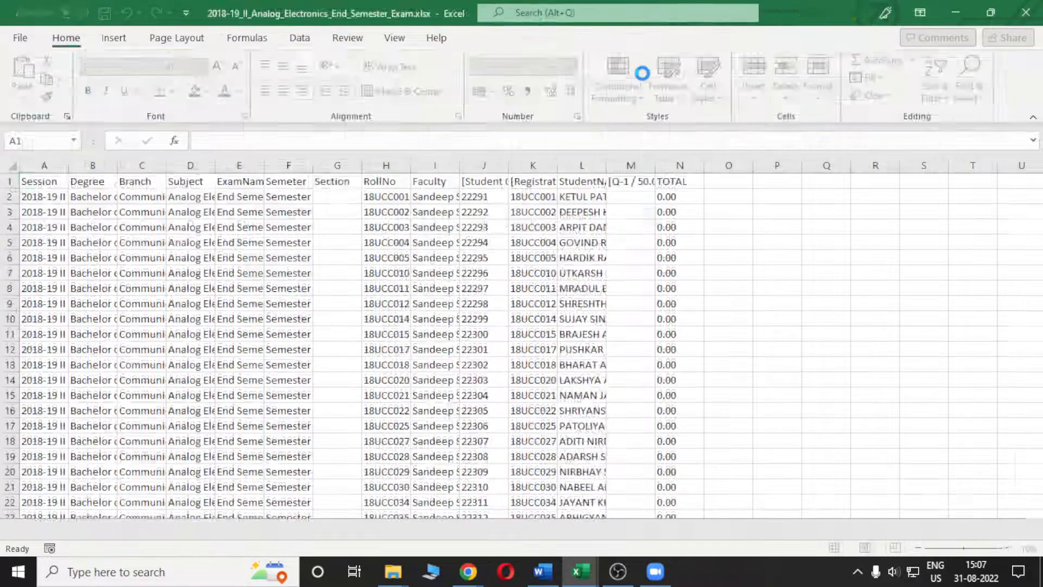
# Step: Widen the Q-1 and TOTAL columns and check the cells where the marks belong
pyautogui.moveTo(656, 166); pyautogui.dragTo(754, 165)
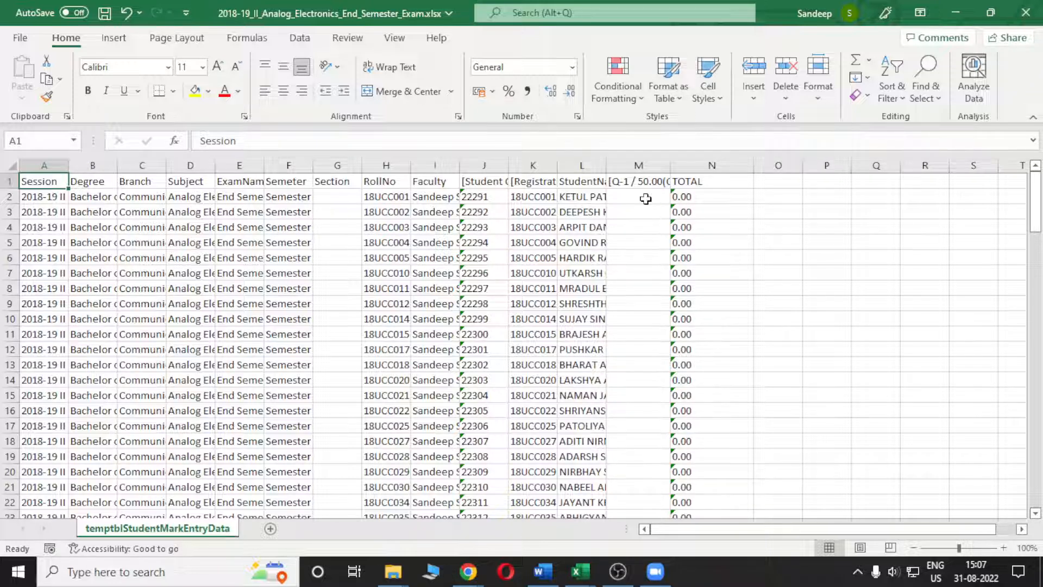
pyautogui.click(646, 199)
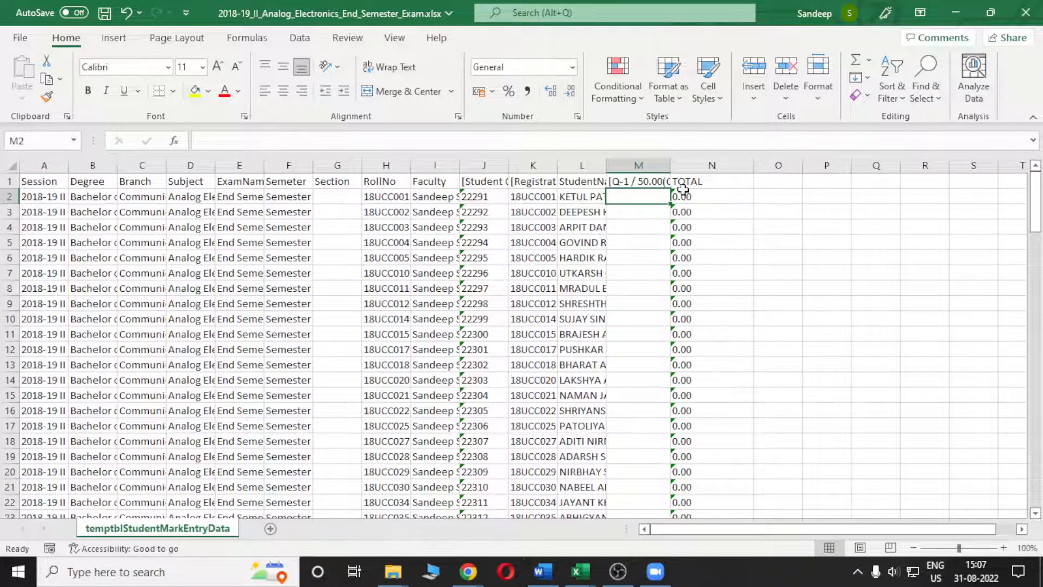
pyautogui.click(636, 164)
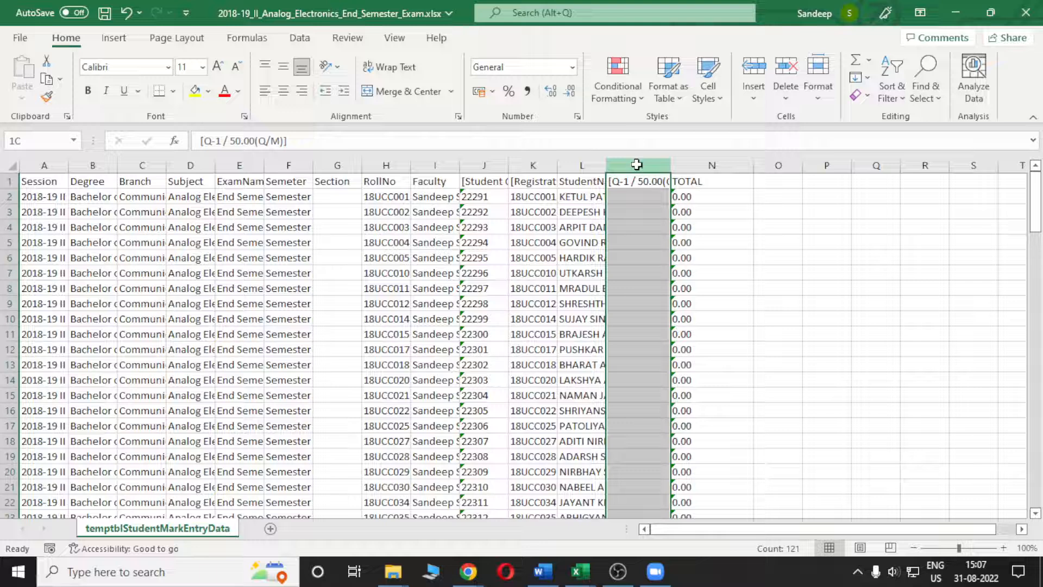
pyautogui.click(647, 197)
pyautogui.click(721, 202)
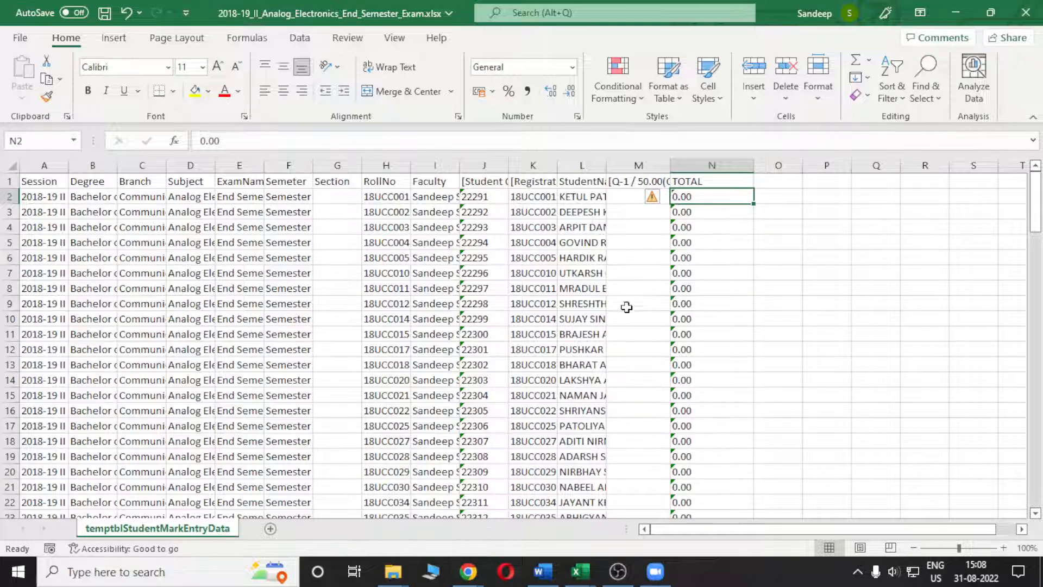
# Step: Switch to the ECE111.xls workbook and examine the range of yellow-highlighted student rows from first to last
pyautogui.click(581, 570)
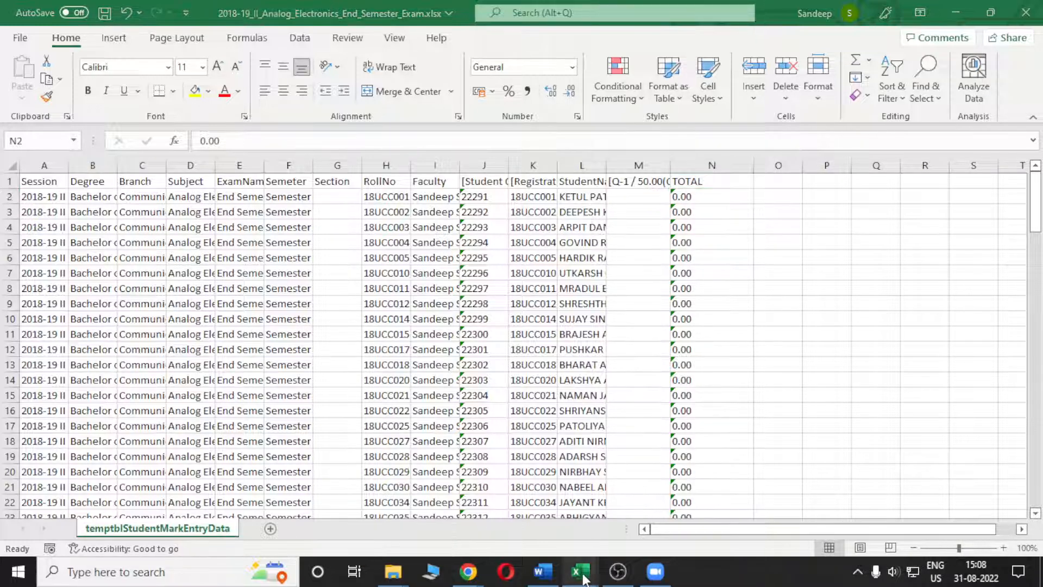
pyautogui.click(547, 505)
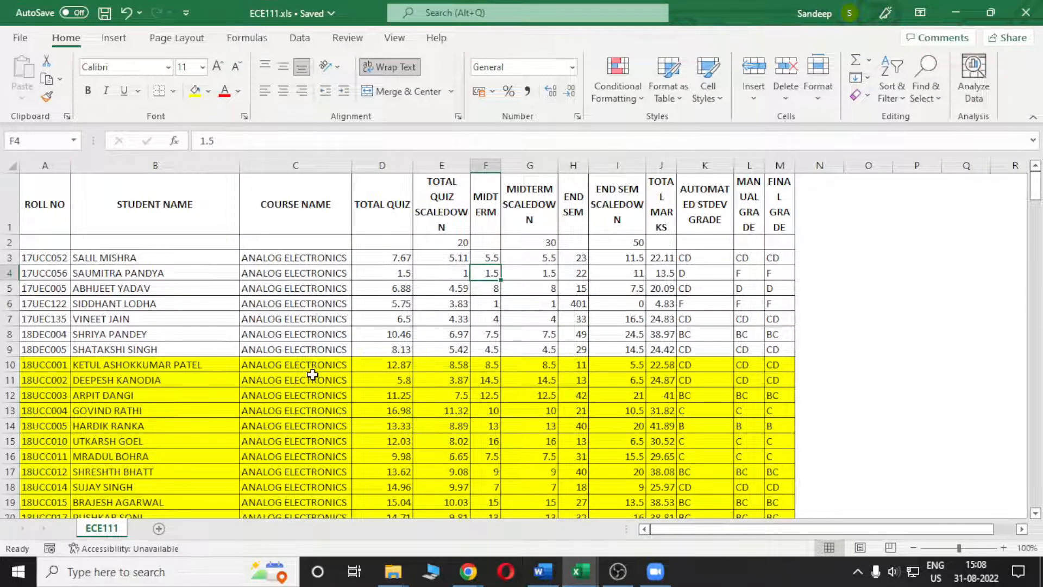
pyautogui.click(171, 381)
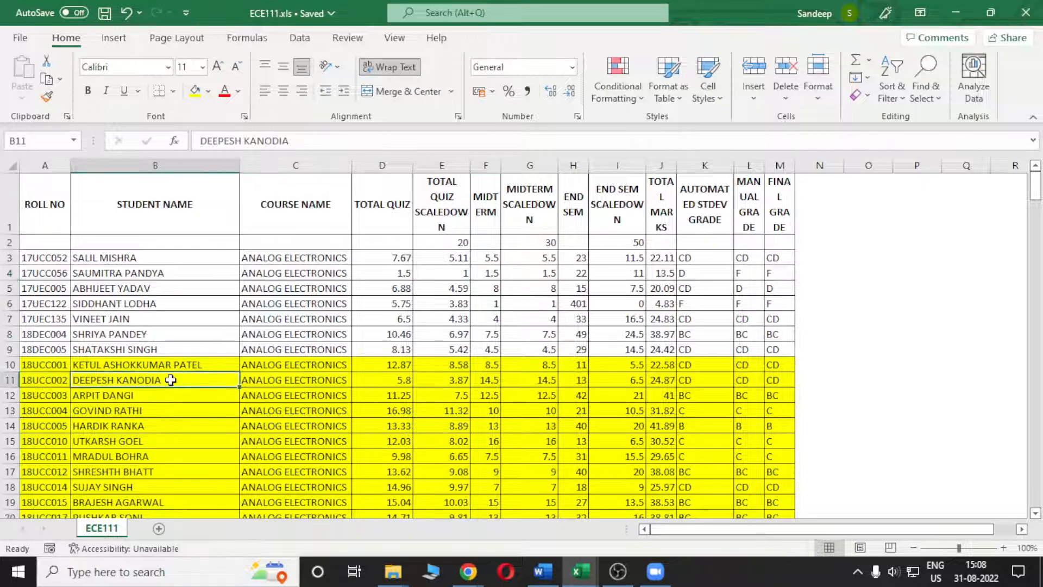
pyautogui.scroll(-13, 231, 364)
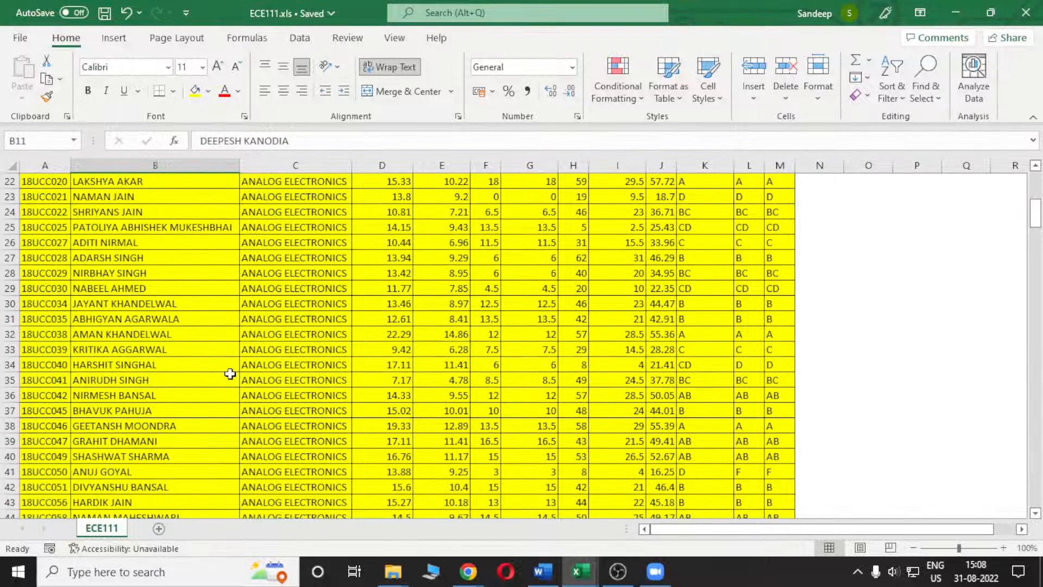
pyautogui.scroll(-20, 230, 375)
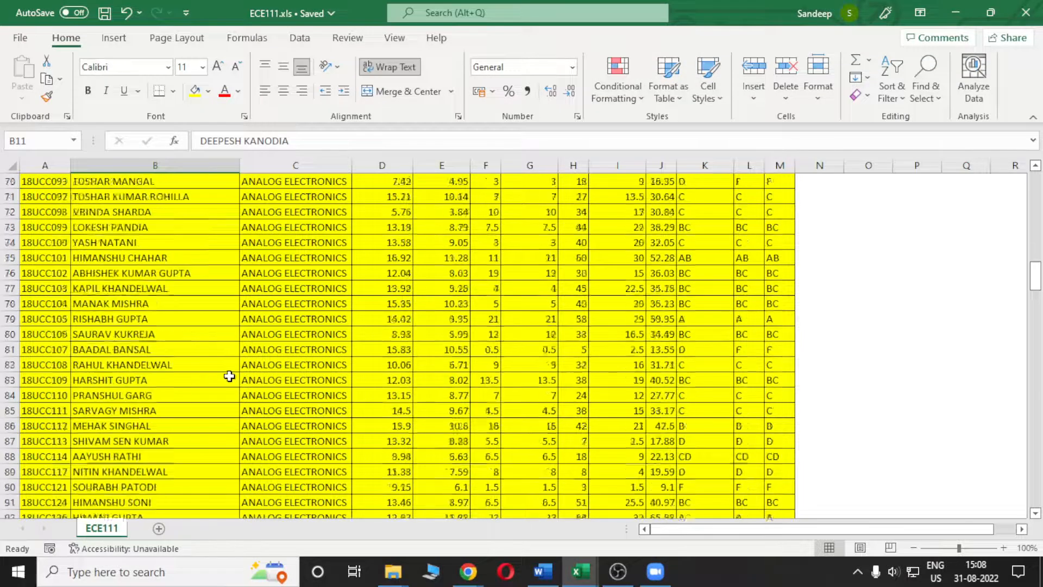
pyautogui.scroll(-4, 169, 389)
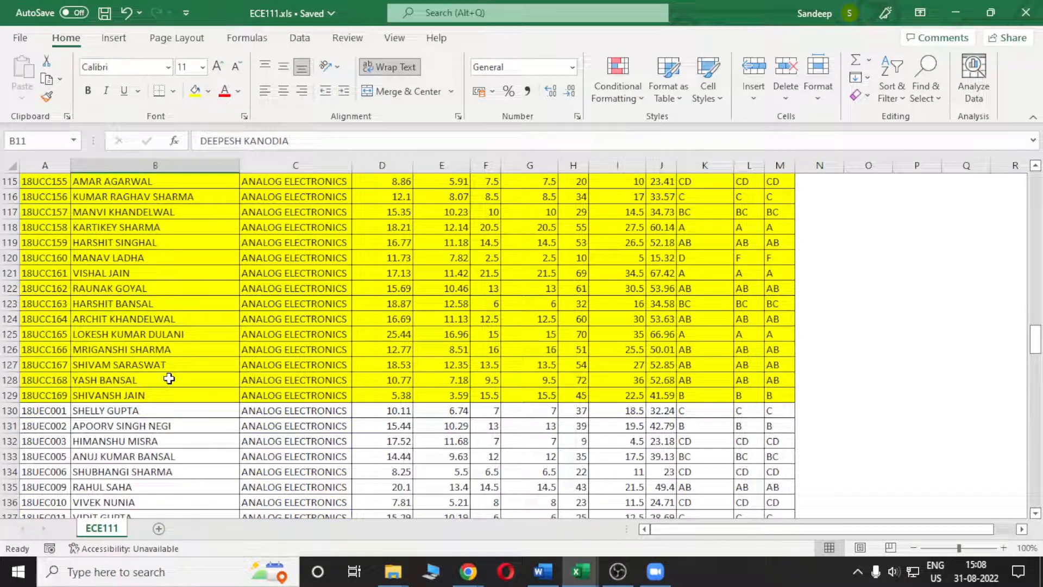
pyautogui.click(47, 381)
pyautogui.click(48, 395)
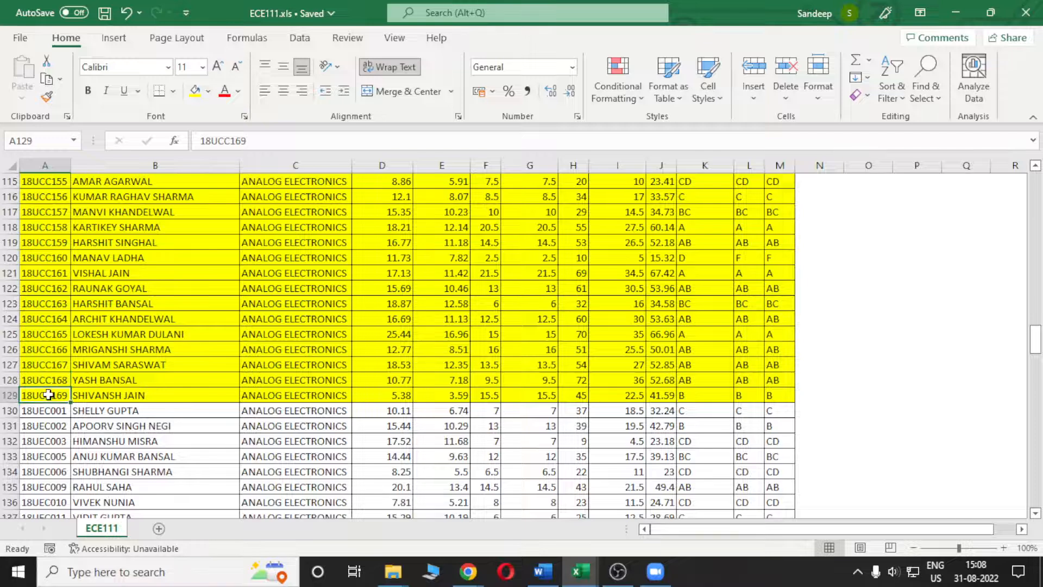
pyautogui.scroll(11, 591, 383)
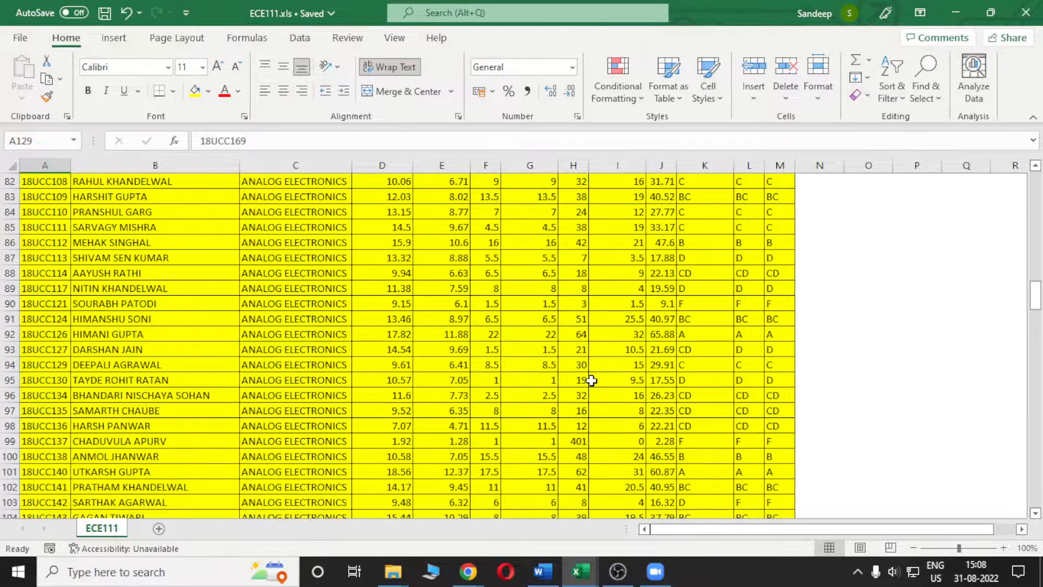
pyautogui.scroll(20, 591, 380)
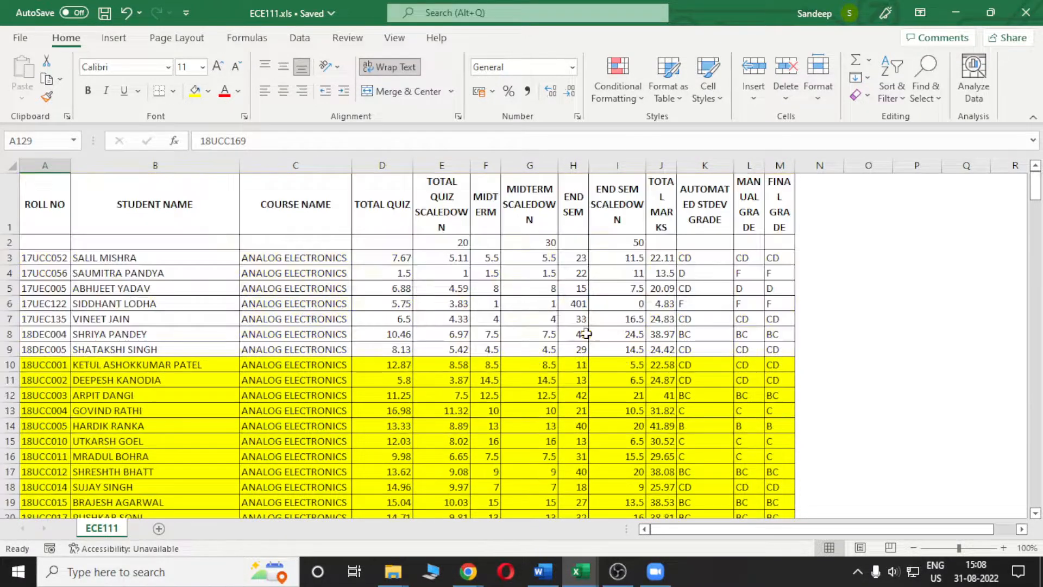
# Step: Copy the END SEM SCALEDOWN marks of all yellow-highlighted student rows, cells I10 to I129
pyautogui.click(572, 184)
pyautogui.click(610, 184)
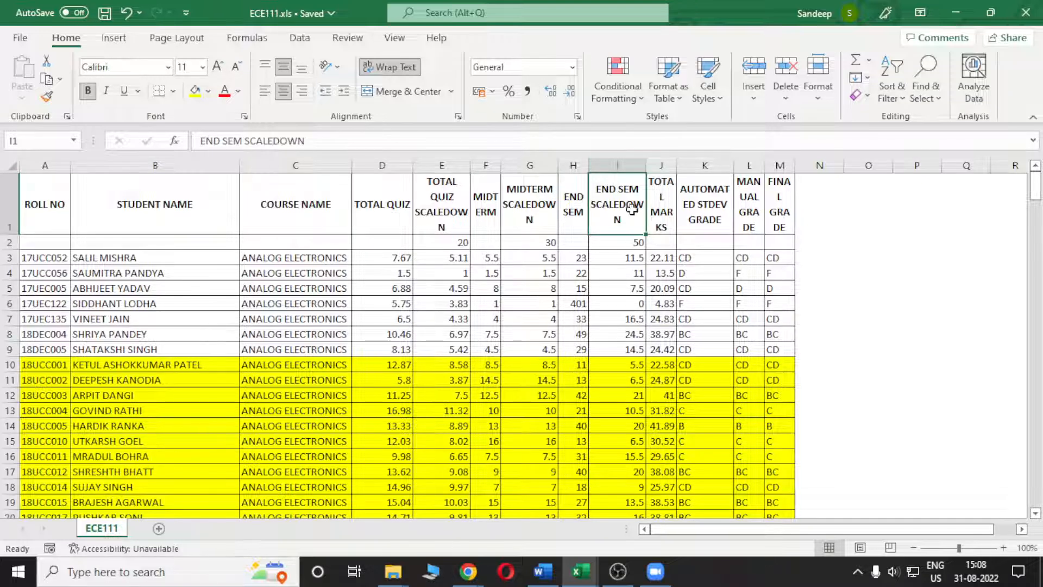
pyautogui.click(624, 163)
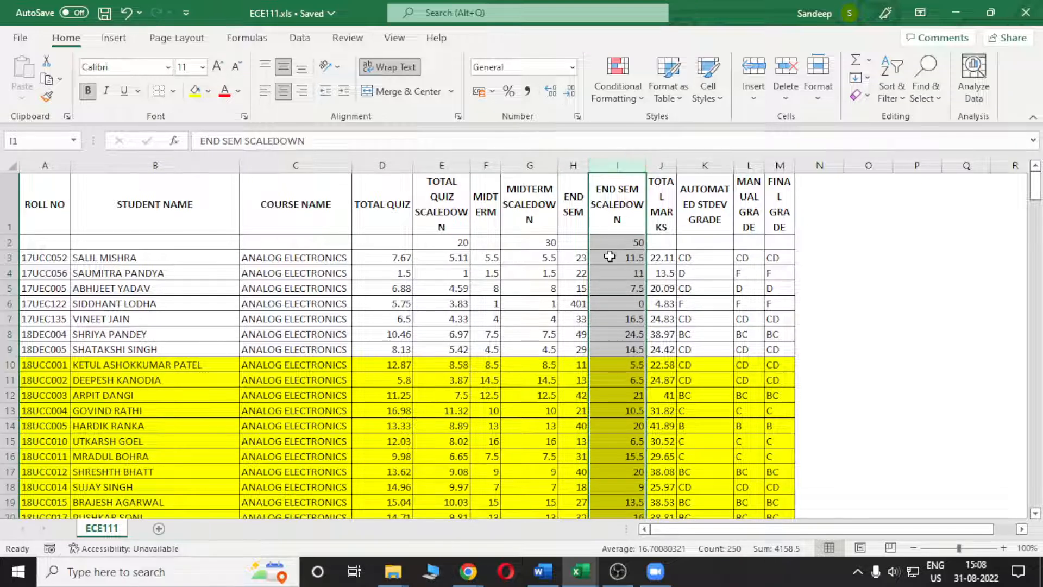
pyautogui.click(622, 365)
pyautogui.scroll(-2, 619, 367)
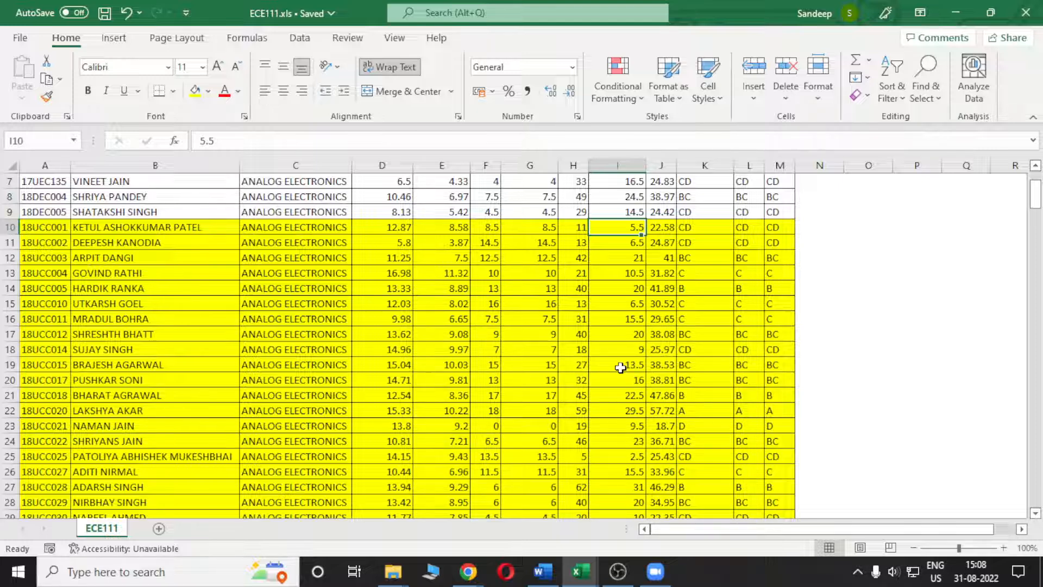
pyautogui.scroll(-8, 622, 361)
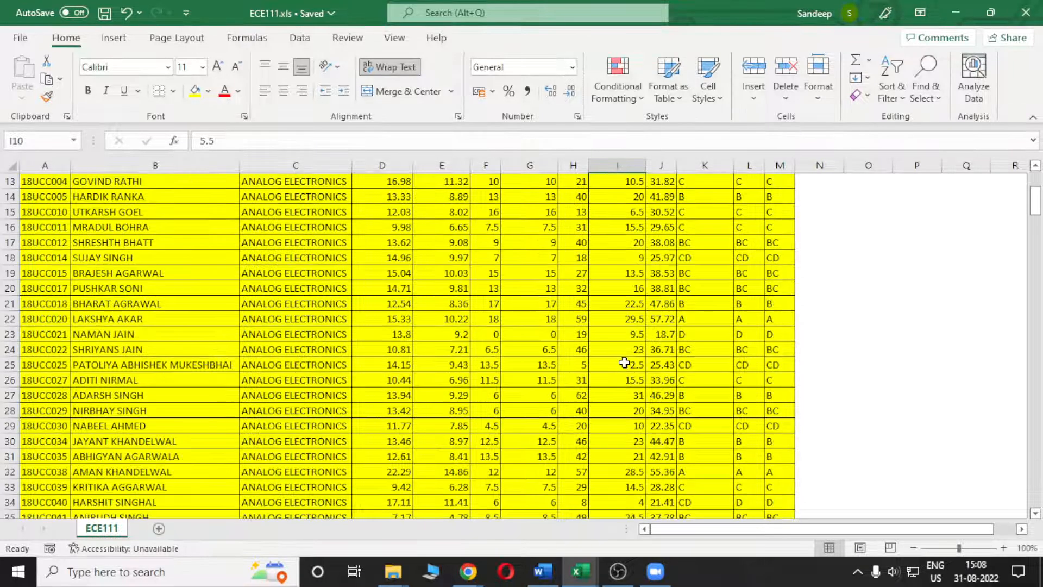
pyautogui.scroll(-6, 627, 352)
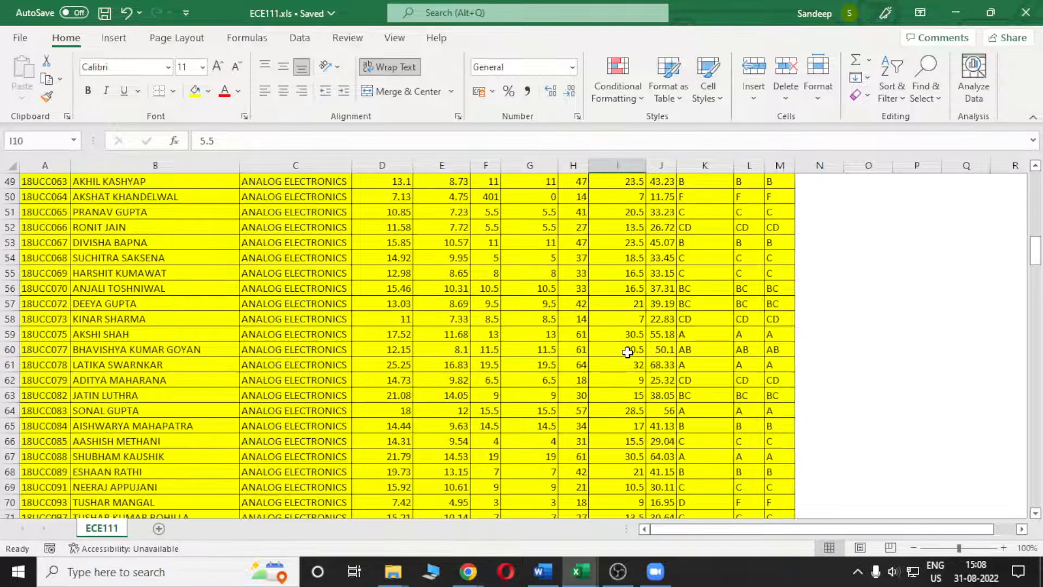
pyautogui.scroll(-11, 627, 352)
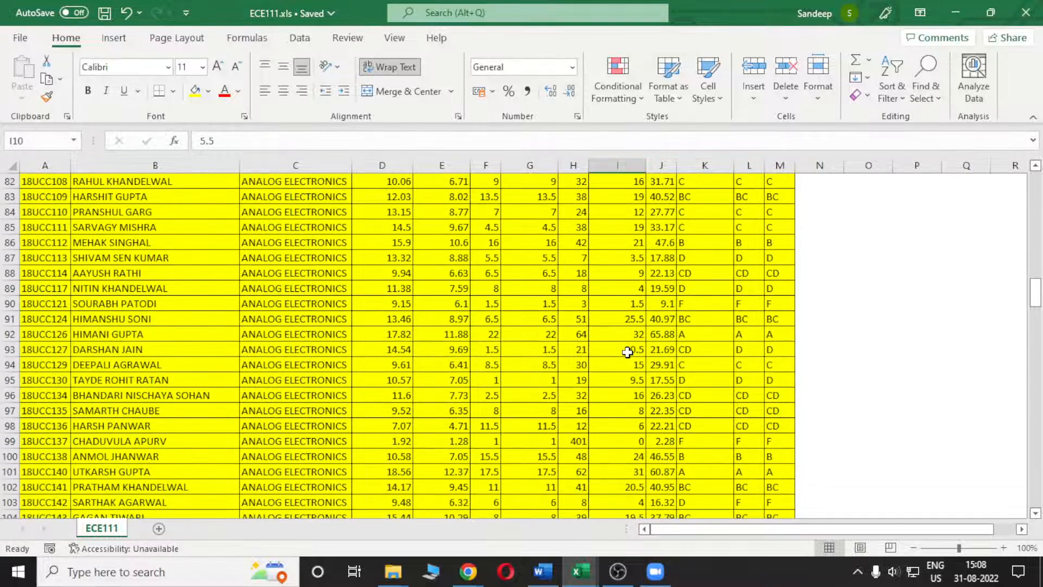
pyautogui.scroll(-11, 627, 352)
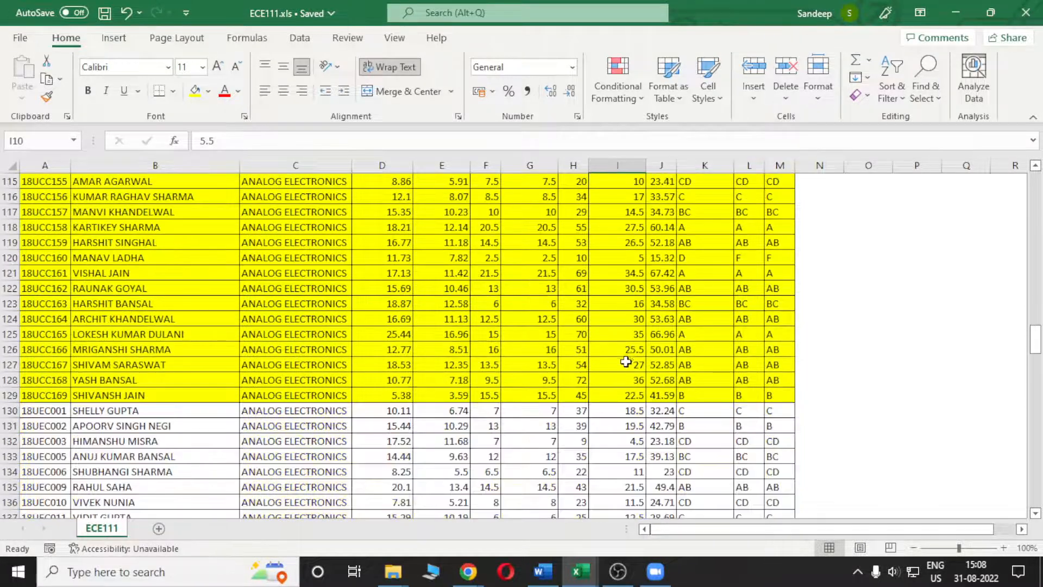
pyautogui.click(620, 396)
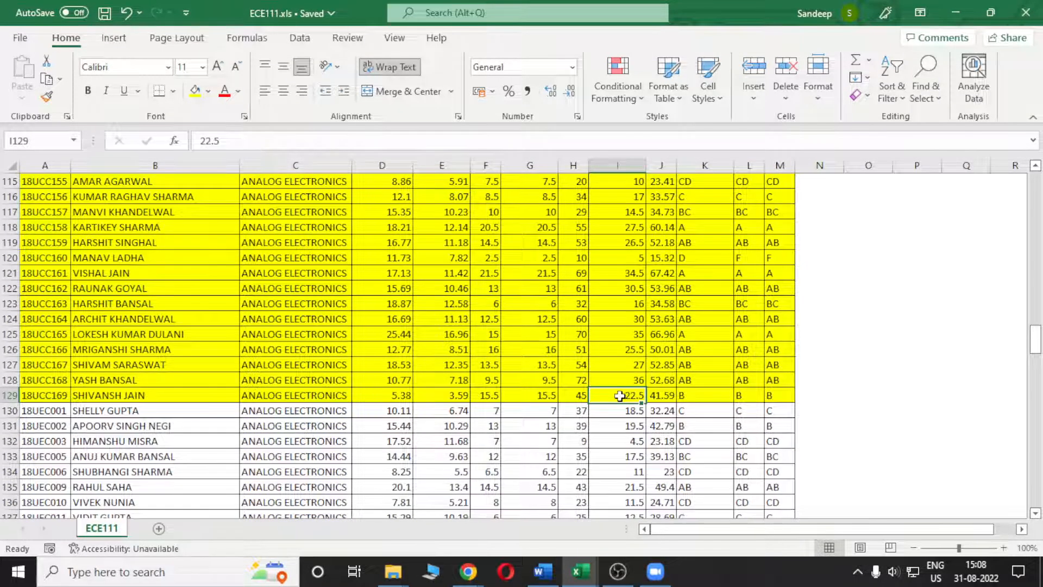
pyautogui.moveTo(619, 396); pyautogui.dragTo(612, 361)
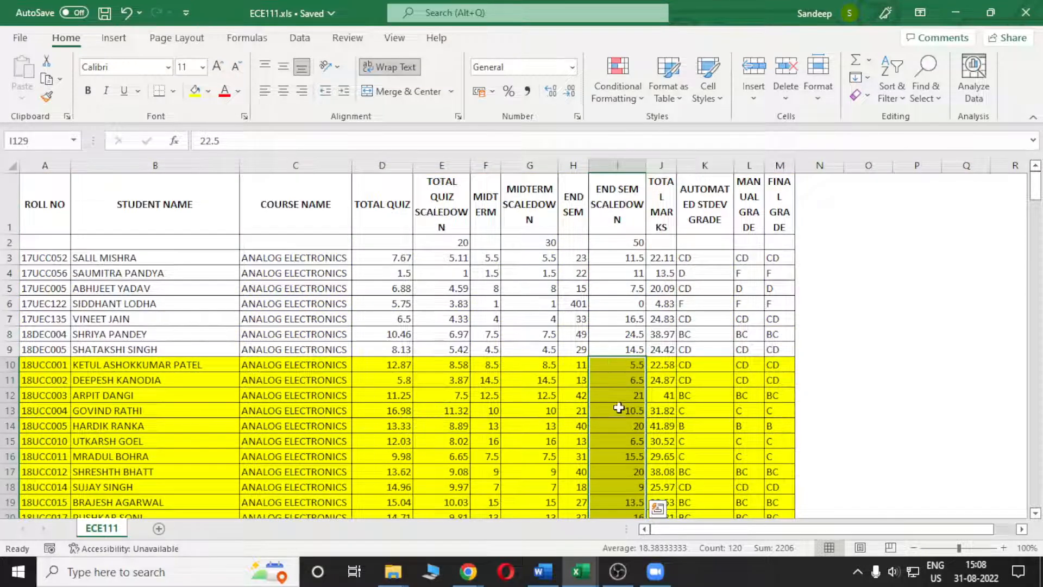
pyautogui.hotkey('ctrl', 'c')
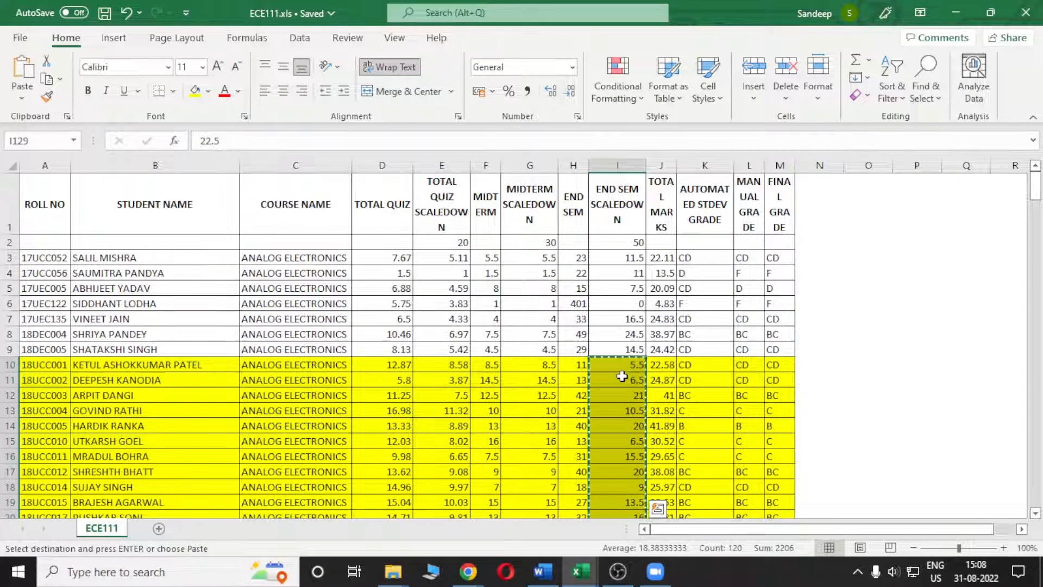
# Step: Paste the copied marks as values into the End Semester Exam workbook's Q-1 column from M2 and TOTAL column from N2
pyautogui.hotkey('alt', 'Tab')
pyautogui.click(630, 196)
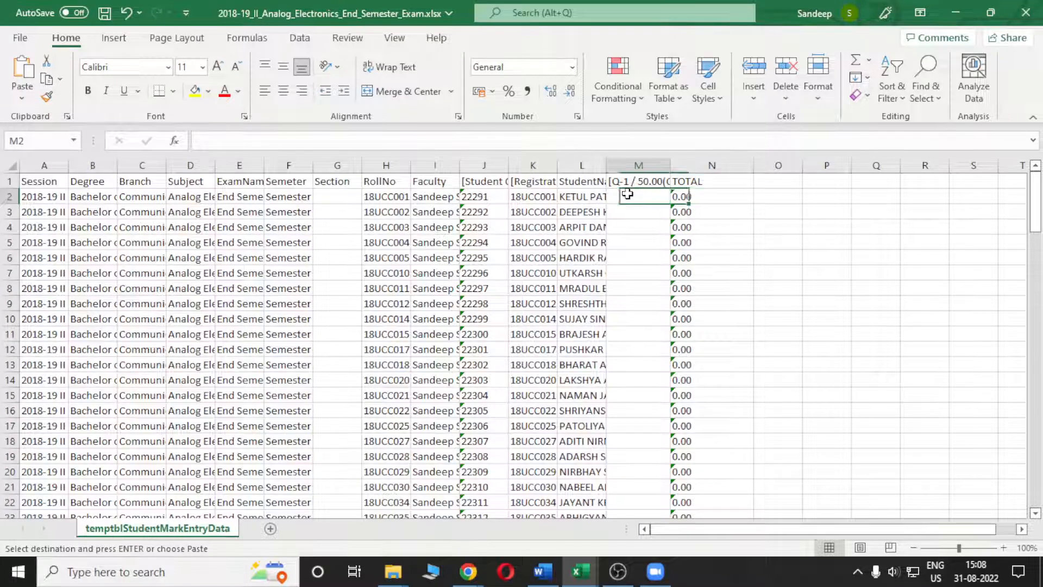
pyautogui.rightClick(629, 196)
pyautogui.click(665, 184)
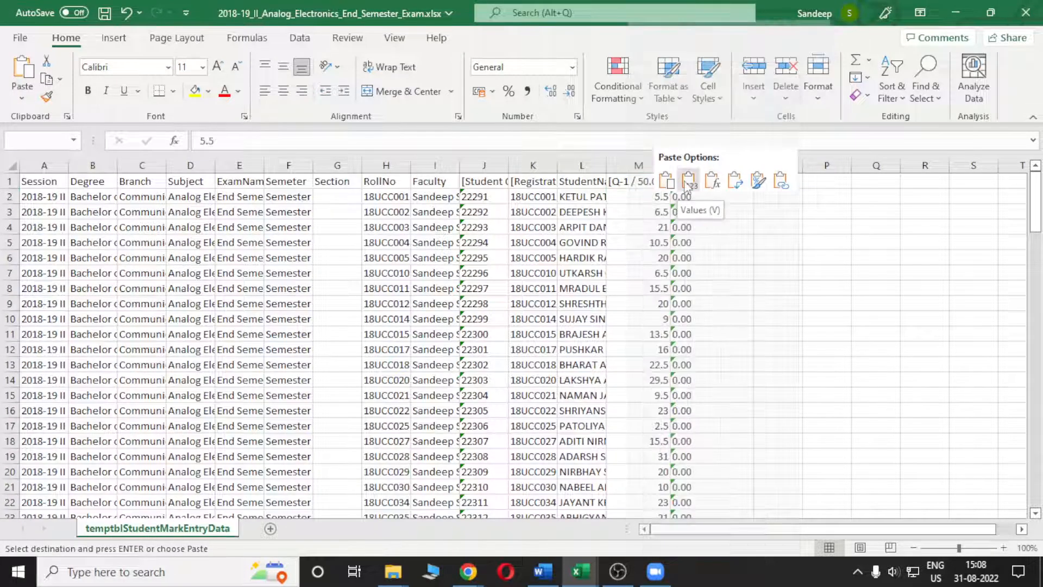
pyautogui.click(699, 199)
pyautogui.rightClick(699, 199)
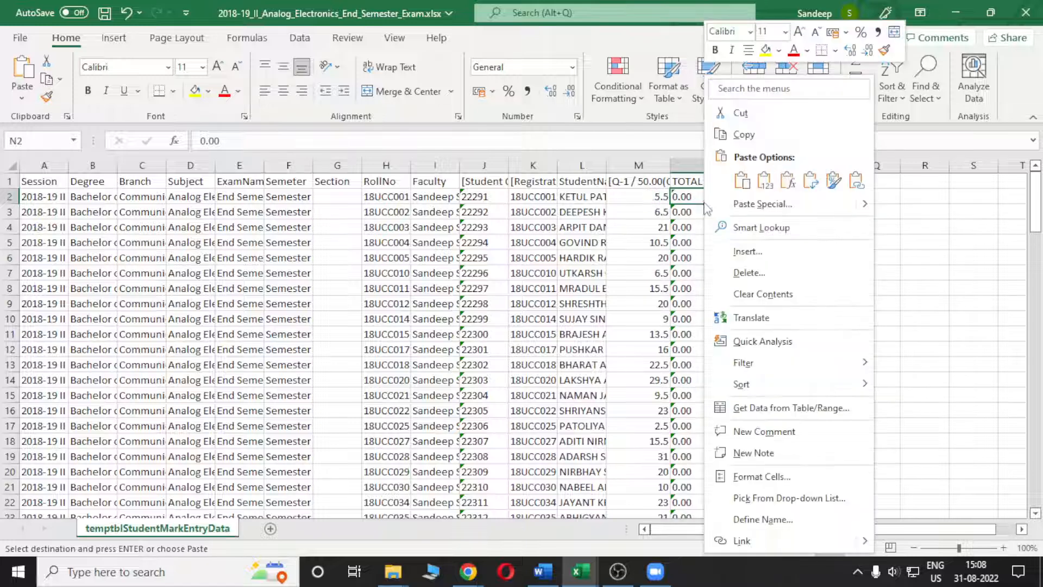
pyautogui.click(760, 187)
pyautogui.click(711, 253)
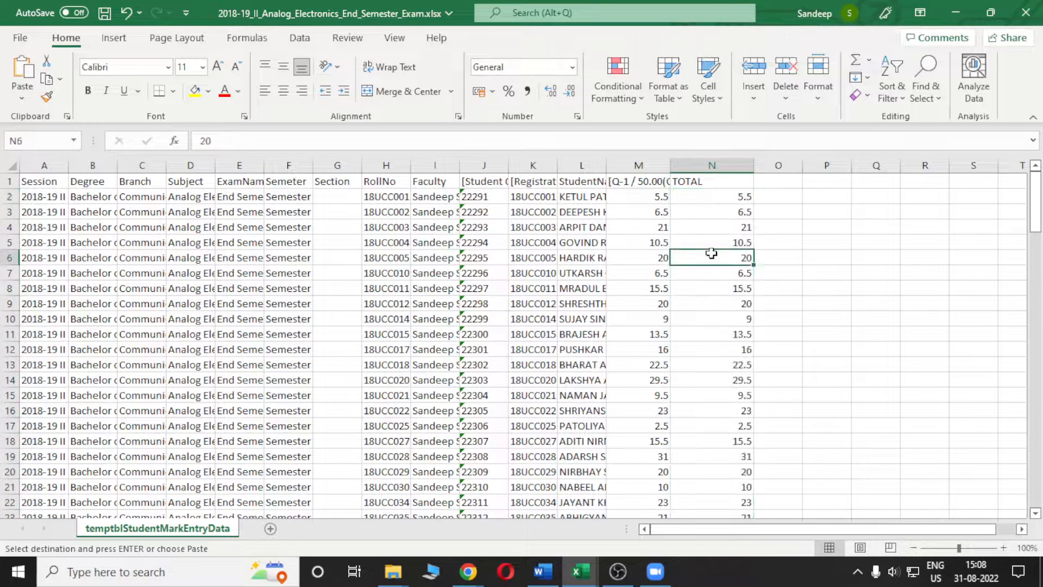
# Step: Widen the Q-1 and TOTAL columns slightly, save the End Semester Exam workbook and close it
pyautogui.moveTo(672, 164); pyautogui.dragTo(689, 164)
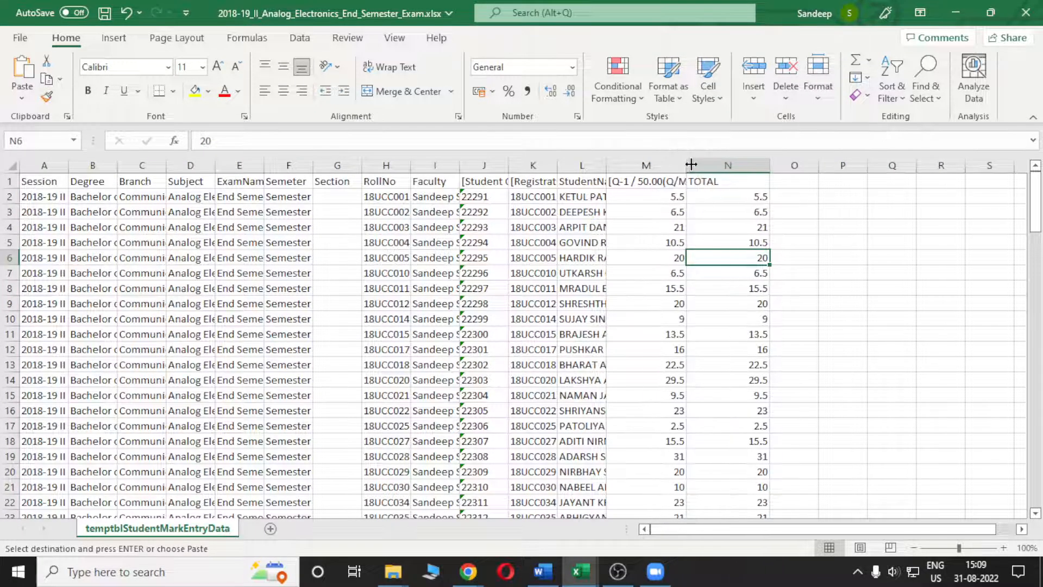
pyautogui.moveTo(766, 167); pyautogui.dragTo(778, 166)
pyautogui.click(739, 211)
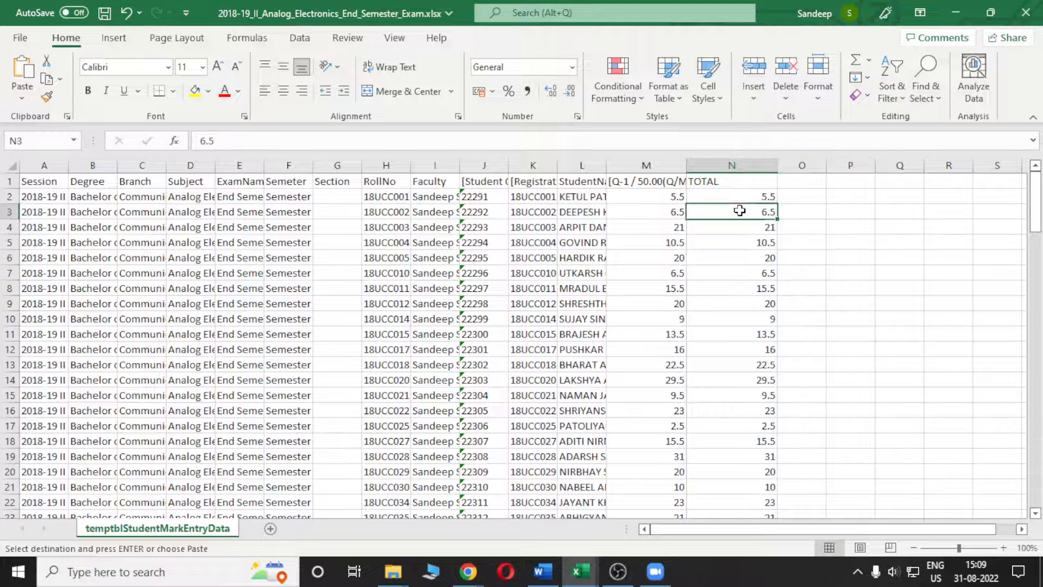
pyautogui.hotkey('ctrl', 's')
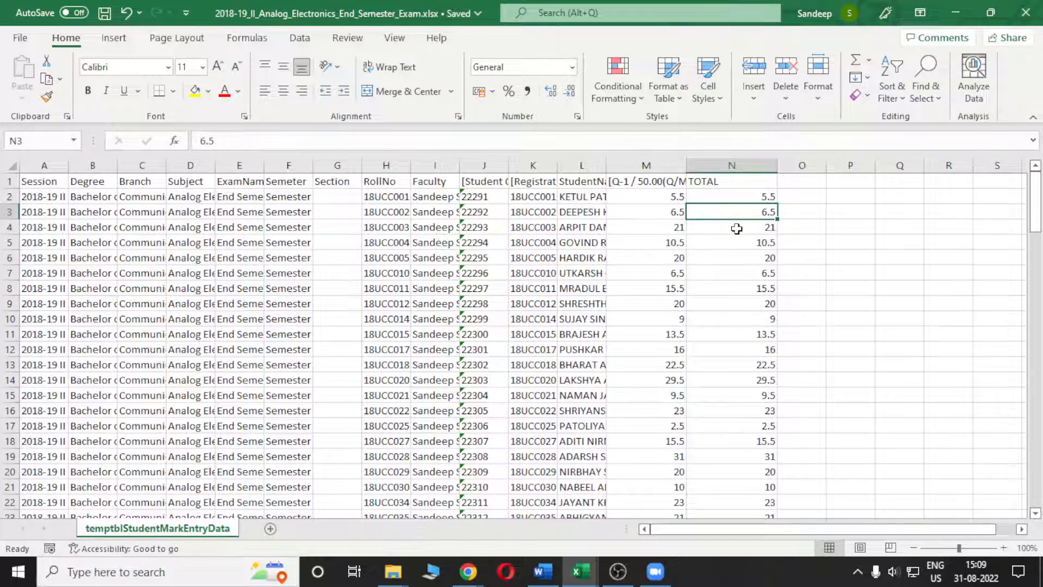
pyautogui.click(1023, 15)
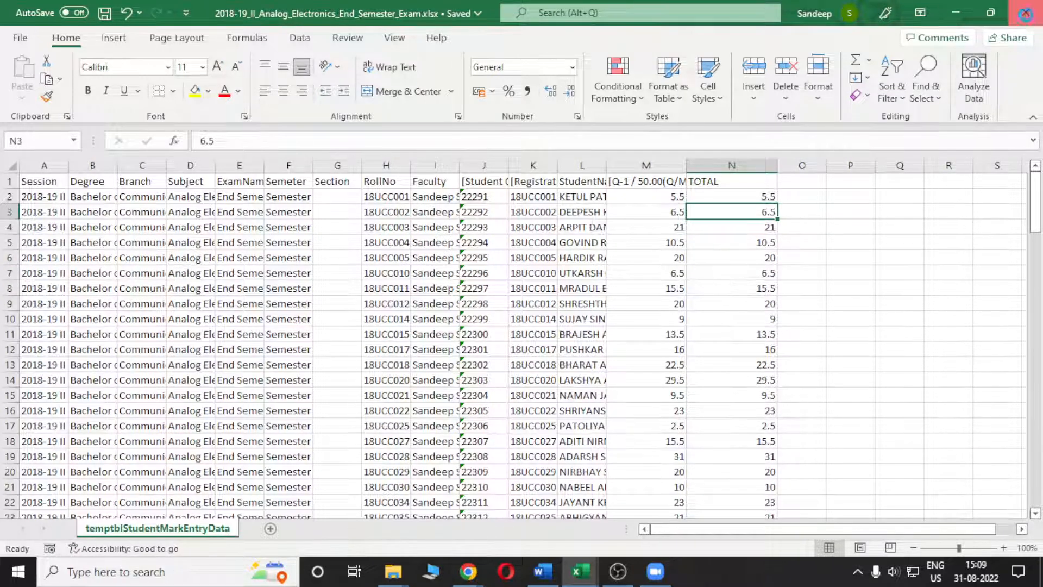
# Step: Switch to the OBE portal in Chrome and import the marks from the 2018-19_II_Analog_Electronics End Semester Exam file
pyautogui.hotkey('alt', 'Tab')
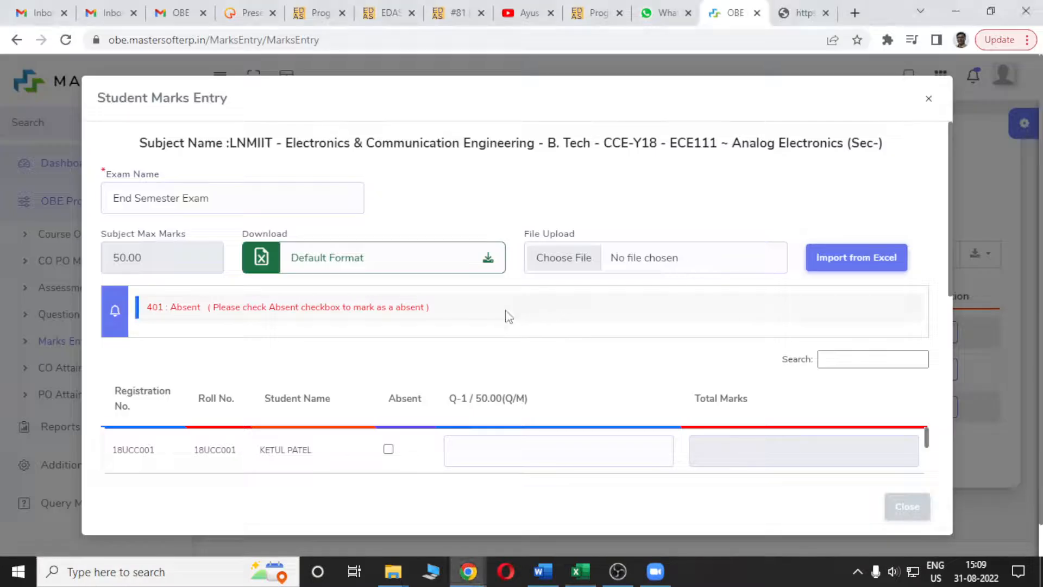
pyautogui.click(575, 263)
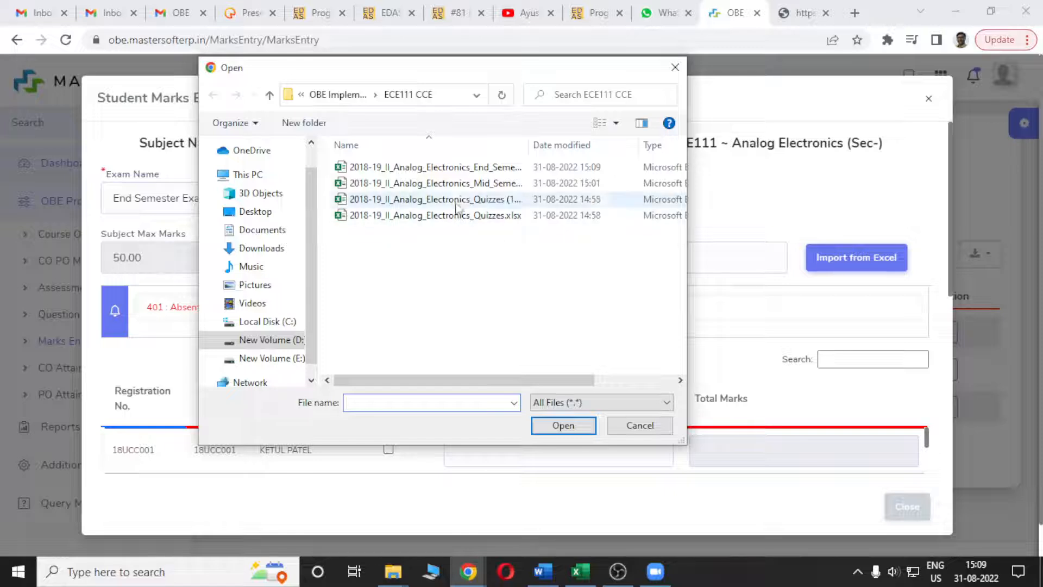
pyautogui.click(487, 169)
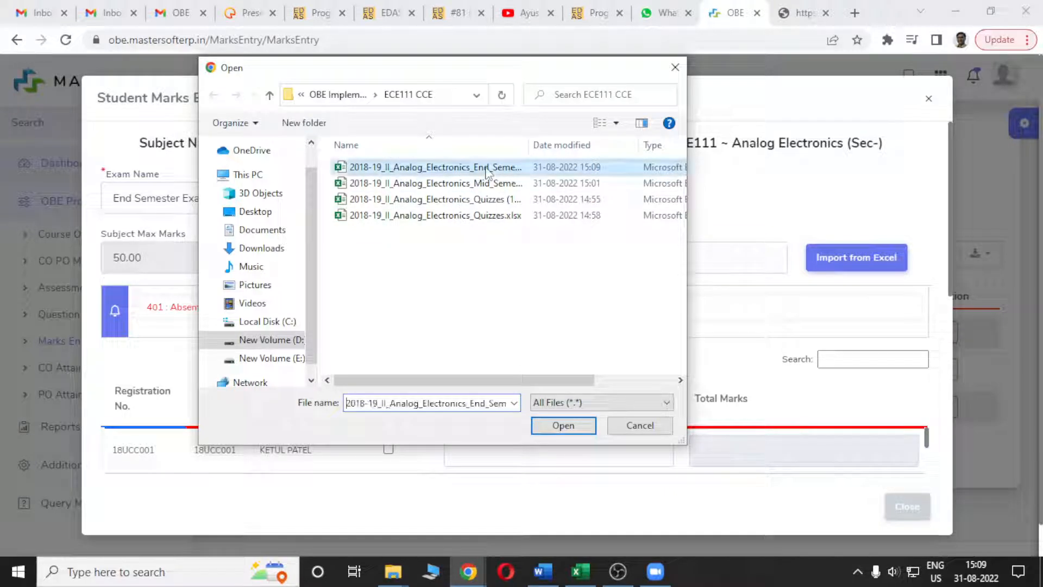
pyautogui.click(559, 427)
pyautogui.click(841, 258)
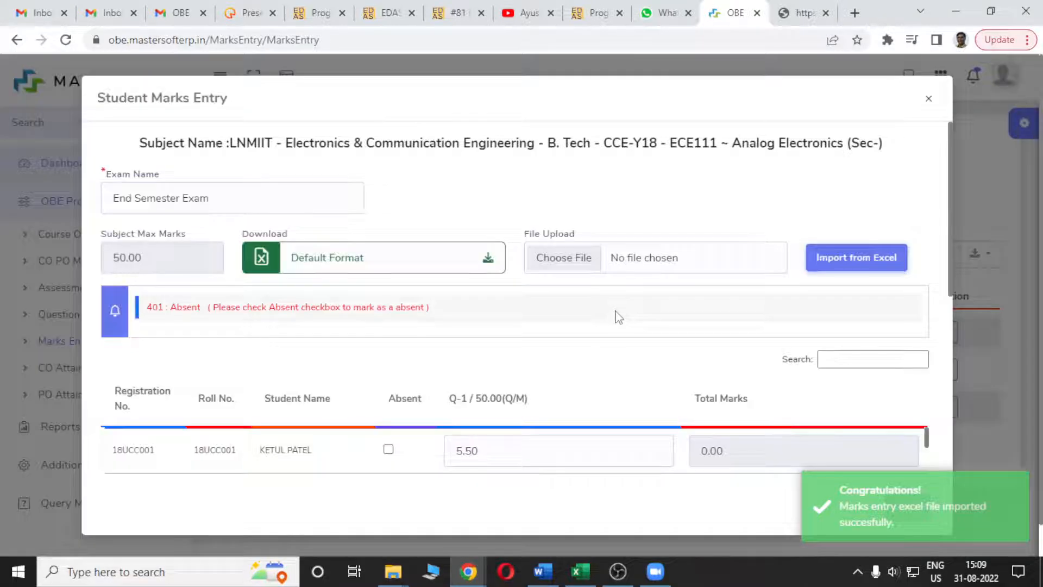
# Step: Update the first student's Total Marks by entering and leaving the imported Q-1 mark field without editing it
pyautogui.scroll(-4, 615, 312)
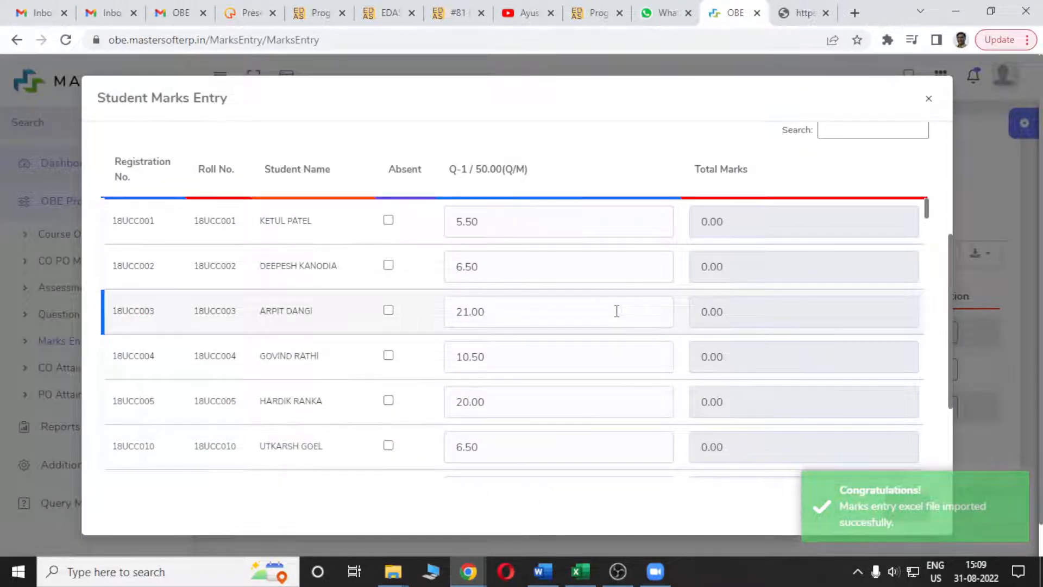
pyautogui.click(550, 221)
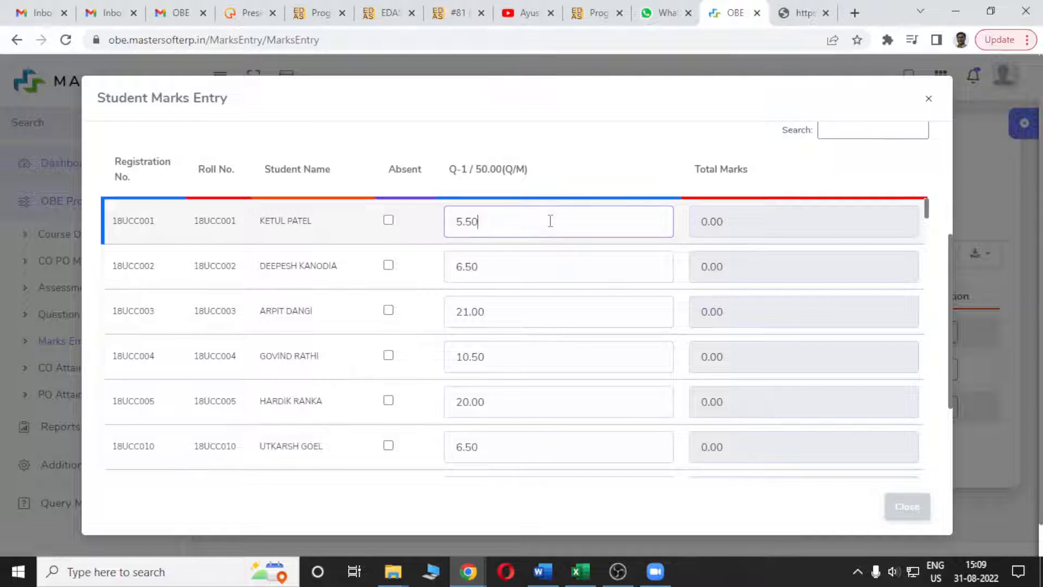
pyautogui.click(718, 231)
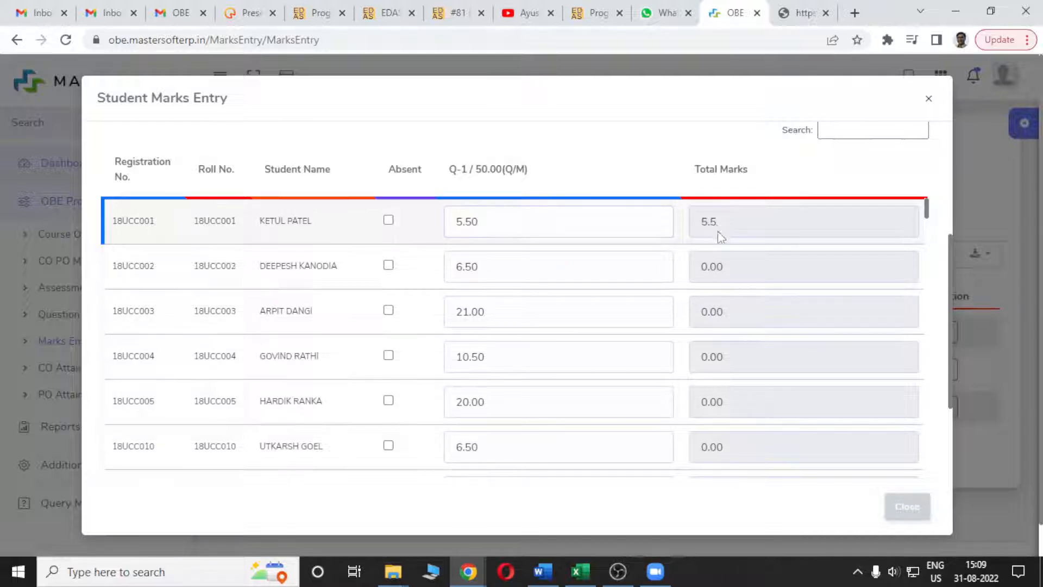
# Step: Update the Total Marks of all remaining students by passing through each imported Q-1 mark field without editing it
pyautogui.click(619, 275)
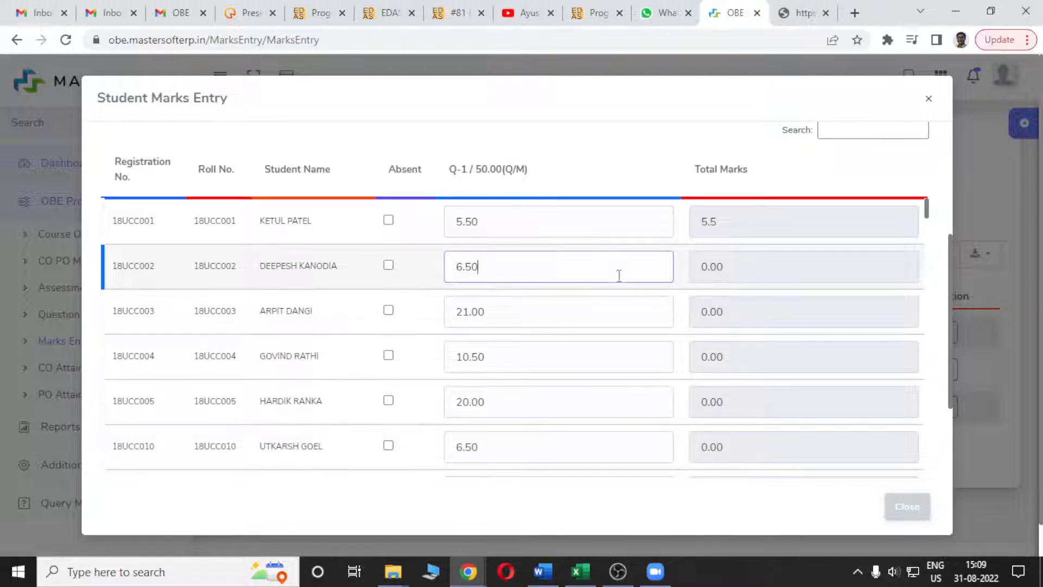
pyautogui.press('Tab')
pyautogui.press('Tab')
pyautogui.press('Tab')
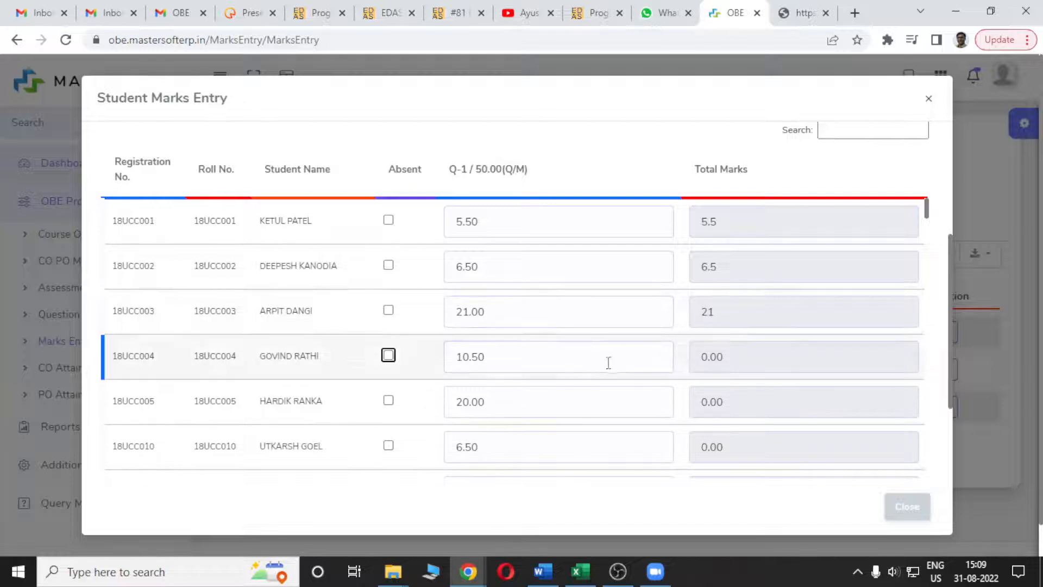
pyautogui.press('Tab')
pyautogui.press('Tab')
pyautogui.press('Tab')
pyautogui.press('Tab')
pyautogui.press('Tab')
pyautogui.press('Tab')
pyautogui.press('Tab')
pyautogui.press('Tab')
pyautogui.press('Tab')
pyautogui.press('Tab')
pyautogui.press('Tab')
pyautogui.press('Tab')
pyautogui.press('Tab')
pyautogui.press('Tab')
pyautogui.press('Tab')
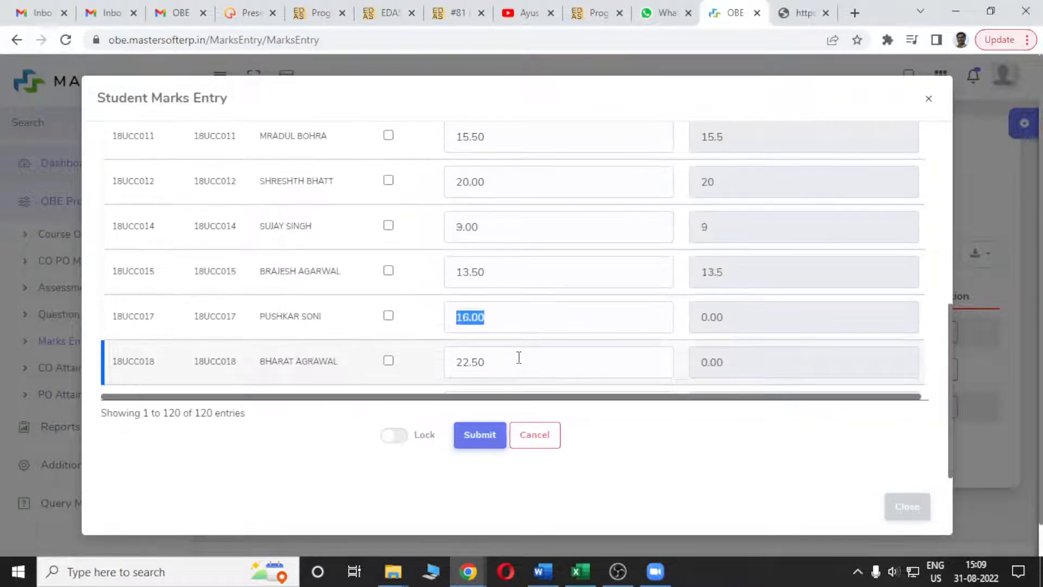
pyautogui.press('Tab')
pyautogui.press('Tab')
pyautogui.press('Tab')
pyautogui.press('Tab')
pyautogui.press('Tab')
pyautogui.press('Tab')
pyautogui.press('Tab')
pyautogui.press('Tab')
pyautogui.press('Tab')
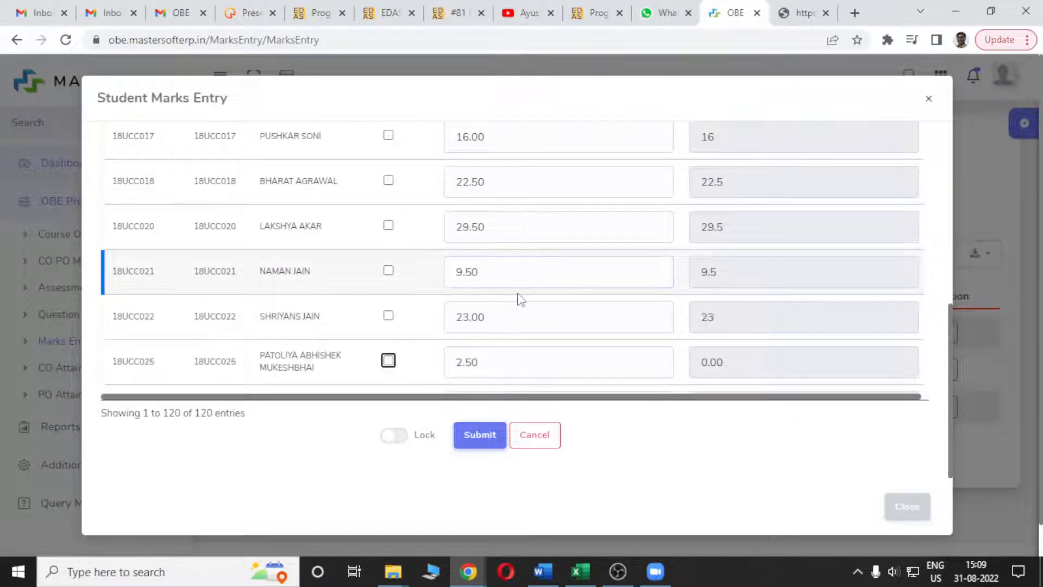
pyautogui.press('Tab')
pyautogui.press('Tab')
pyautogui.press('Tab')
pyautogui.press('Tab')
pyautogui.press('Tab')
pyautogui.press('Tab')
pyautogui.press('Tab')
pyautogui.press('Tab')
pyautogui.press('Tab')
pyautogui.press('Tab')
pyautogui.press('Tab')
pyautogui.press('Tab')
pyautogui.press('Tab')
pyautogui.press('Tab')
pyautogui.press('Tab')
pyautogui.press('Tab')
pyautogui.press('Tab')
pyautogui.press('Tab')
pyautogui.press('Tab')
pyautogui.press('Tab')
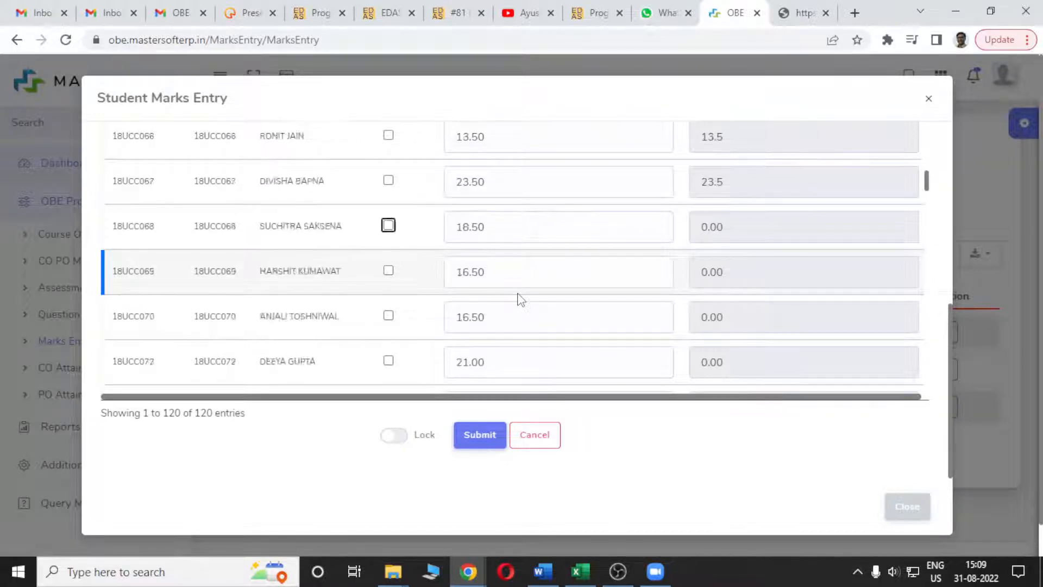
pyautogui.press('Tab')
pyautogui.press('Tab')
pyautogui.press('Tab')
pyautogui.press('Tab')
pyautogui.press('Tab')
pyautogui.press('Tab')
pyautogui.press('Tab')
pyautogui.press('Tab')
pyautogui.press('Tab')
pyautogui.press('Tab')
pyautogui.press('Tab')
pyautogui.press('Tab')
pyautogui.press('Tab')
pyautogui.press('Tab')
pyautogui.press('Tab')
pyautogui.press('Tab')
pyautogui.press('Tab')
pyautogui.press('Tab')
pyautogui.press('Tab')
pyautogui.press('Tab')
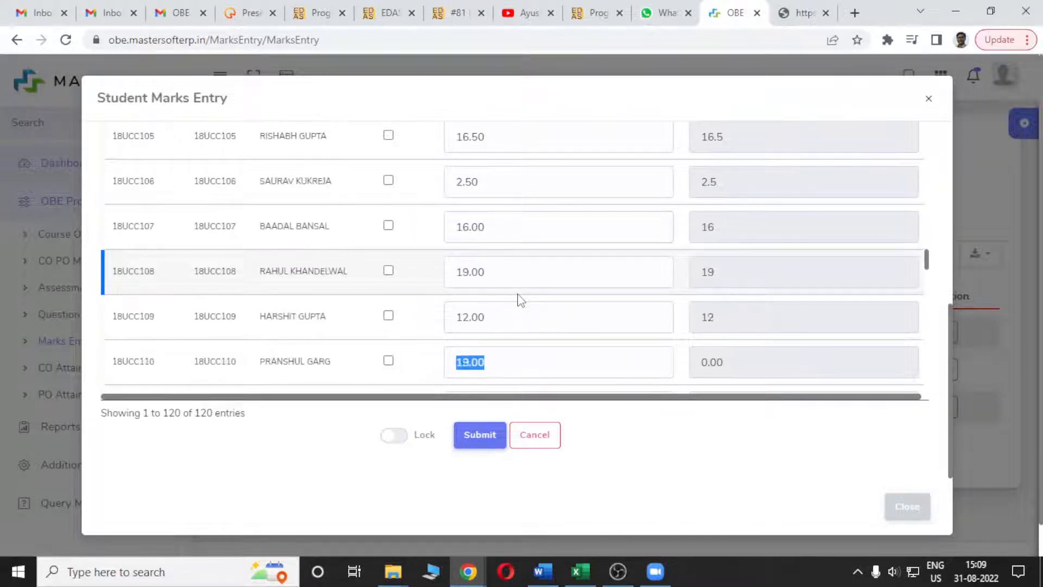
pyautogui.press('Tab')
pyautogui.press('Tab')
pyautogui.press('Tab')
pyautogui.press('Tab')
pyautogui.press('Tab')
pyautogui.press('Tab')
pyautogui.press('Tab')
pyautogui.press('Tab')
pyautogui.press('Tab')
pyautogui.press('Tab')
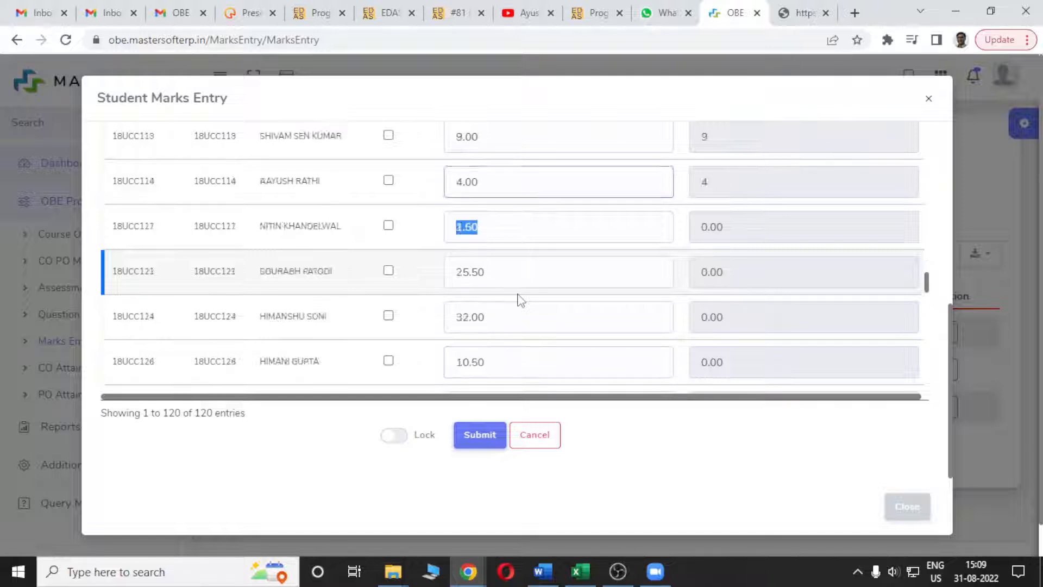
pyautogui.press('Tab')
pyautogui.press('Tab')
pyautogui.press('Tab')
pyautogui.press('Tab')
pyautogui.press('Tab')
pyautogui.press('Tab')
pyautogui.press('Tab')
pyautogui.press('Tab')
pyautogui.press('Tab')
pyautogui.press('Tab')
pyautogui.press('Tab')
pyautogui.press('Tab')
pyautogui.press('Tab')
pyautogui.press('Tab')
pyautogui.press('Tab')
pyautogui.press('Tab')
pyautogui.press('Tab')
pyautogui.press('Tab')
pyautogui.press('Tab')
pyautogui.press('Tab')
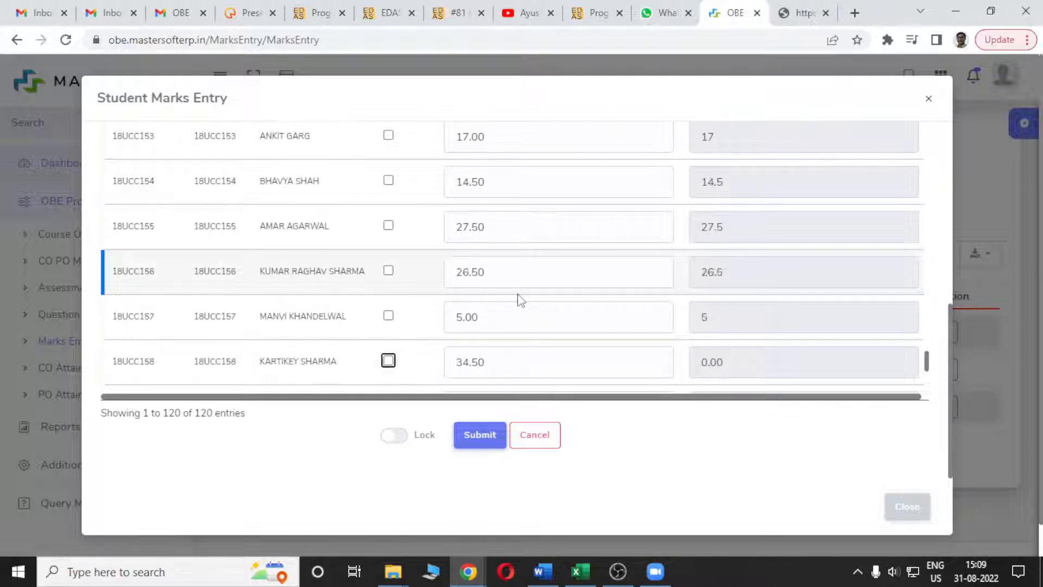
pyautogui.press('Tab')
pyautogui.press('Tab')
pyautogui.press('Tab')
pyautogui.press('Tab')
pyautogui.press('Tab')
pyautogui.press('Tab')
pyautogui.press('Tab')
pyautogui.press('Tab')
pyautogui.press('Tab')
pyautogui.press('Tab')
pyautogui.press('Tab')
pyautogui.press('Tab')
pyautogui.press('Tab')
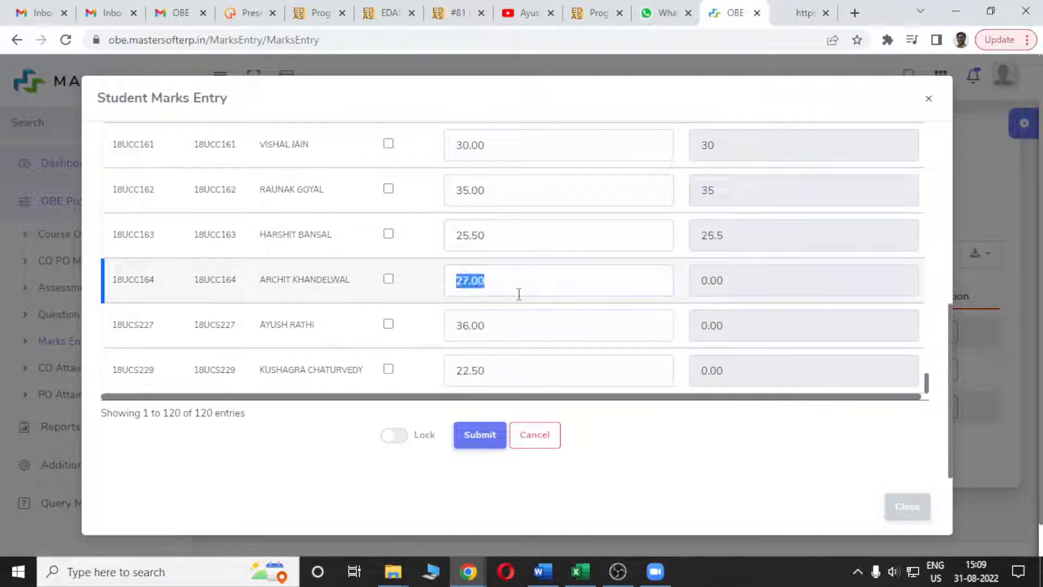
pyautogui.press('Tab')
pyautogui.press('Tab')
pyautogui.press('Tab')
pyautogui.press('Tab')
pyautogui.press('Tab')
pyautogui.press('Tab')
pyautogui.press('Tab')
pyautogui.press('Tab')
pyautogui.press('Tab')
pyautogui.press('Tab')
pyautogui.press('Tab')
pyautogui.press('Tab')
pyautogui.press('Tab')
pyautogui.press('Tab')
pyautogui.press('Tab')
pyautogui.press('Tab')
pyautogui.press('Tab')
pyautogui.press('Tab')
pyautogui.press('Tab')
pyautogui.press('Tab')
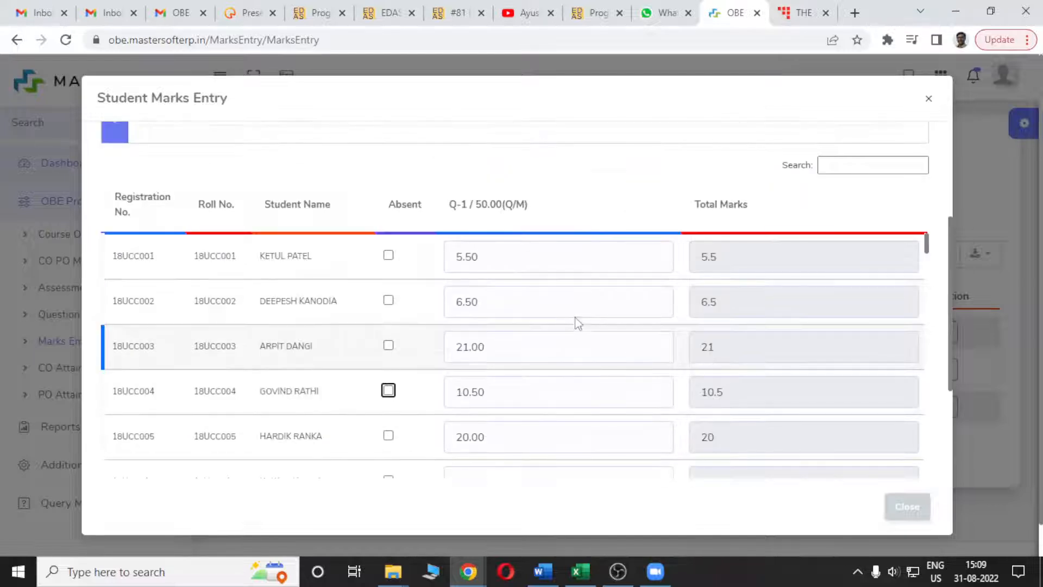
# Step: Try to enter the absent code 401 as the Q-1 mark of the student whose imported mark is 0.00
pyautogui.scroll(-20, 578, 323)
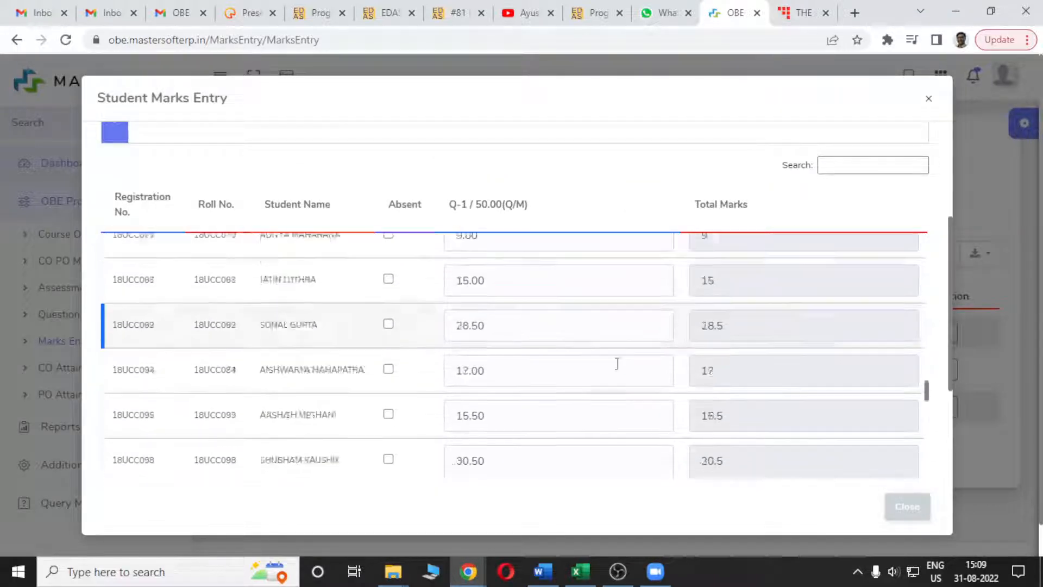
pyautogui.scroll(-20, 616, 363)
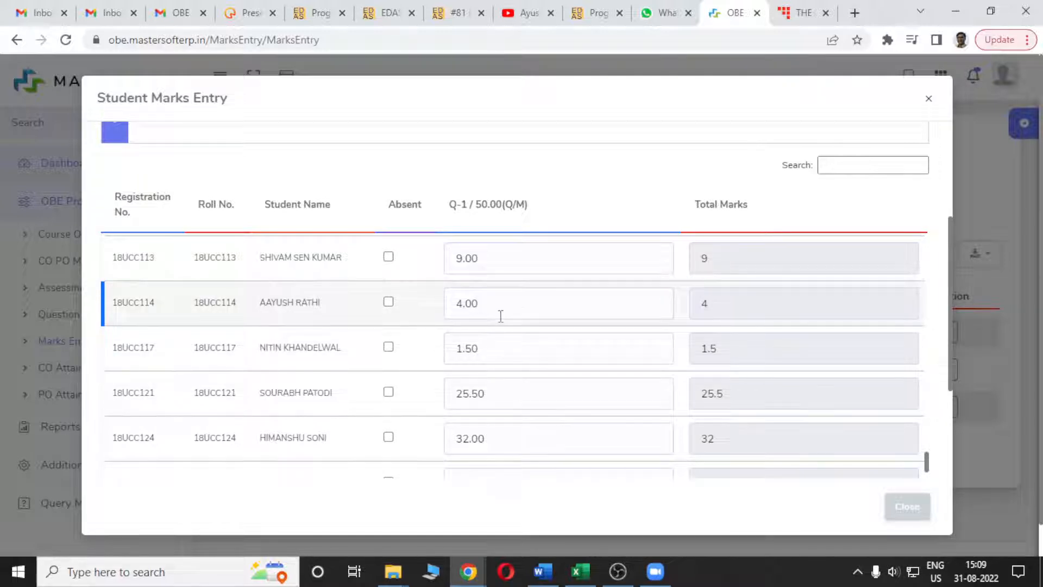
pyautogui.scroll(-8, 501, 316)
pyautogui.click(487, 298)
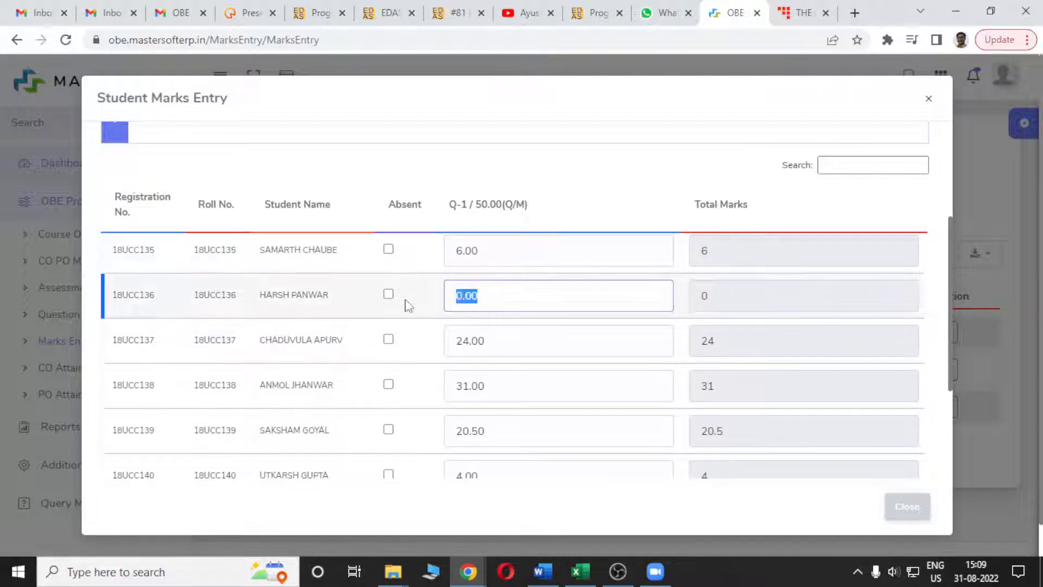
pyautogui.write('401')
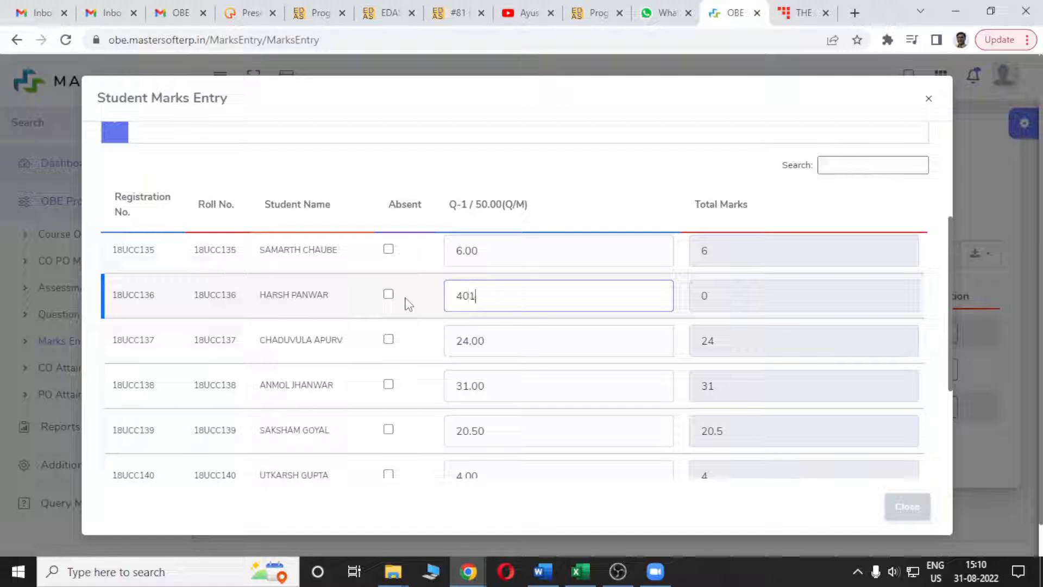
pyautogui.press('Tab')
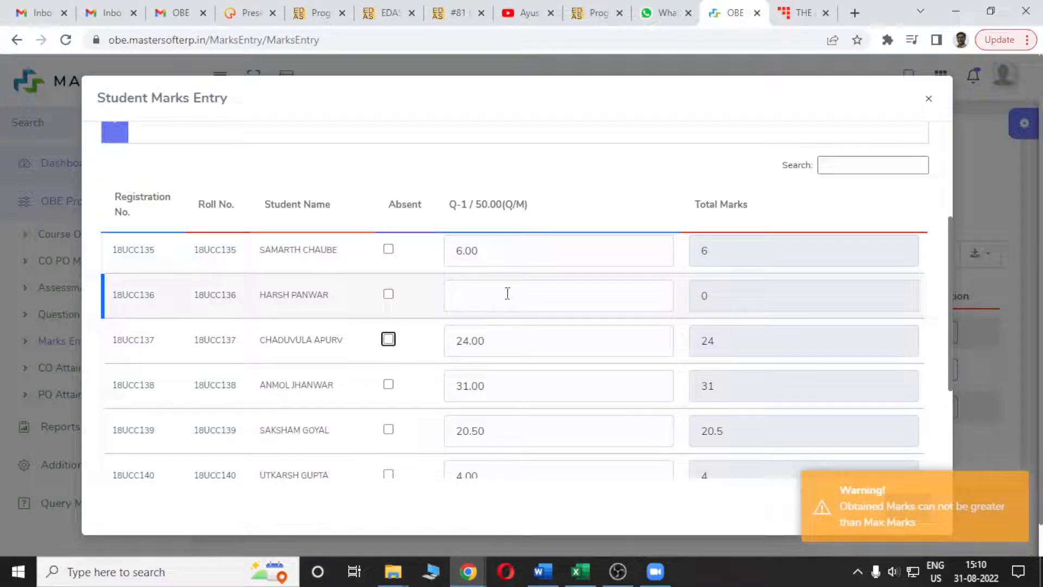
# Step: Mark the student with the zero Q-1 mark as absent and submit the End Semester Exam marks
pyautogui.click(507, 293)
pyautogui.click(388, 293)
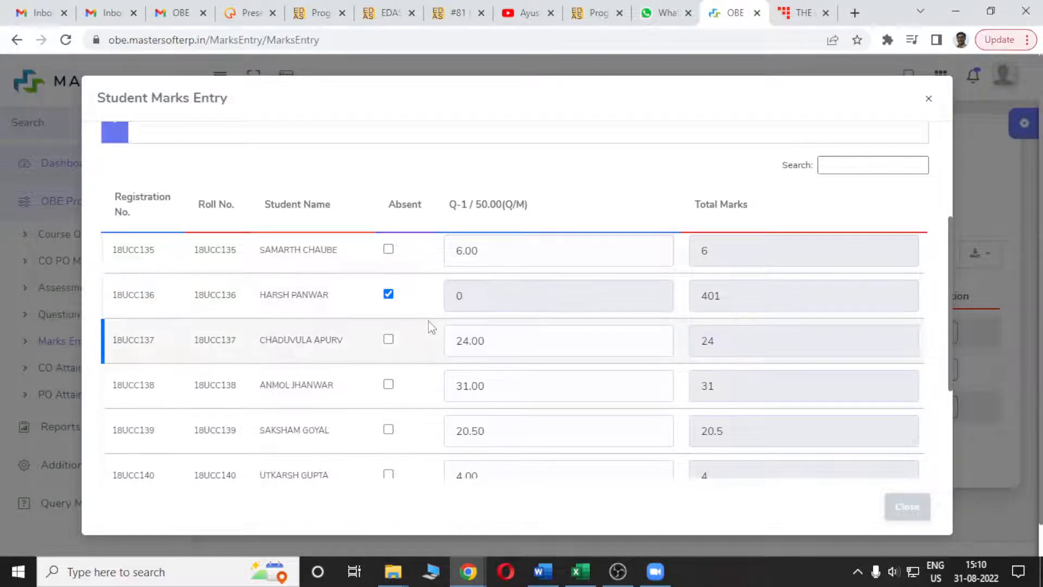
pyautogui.scroll(-15, 428, 326)
pyautogui.scroll(-3, 432, 330)
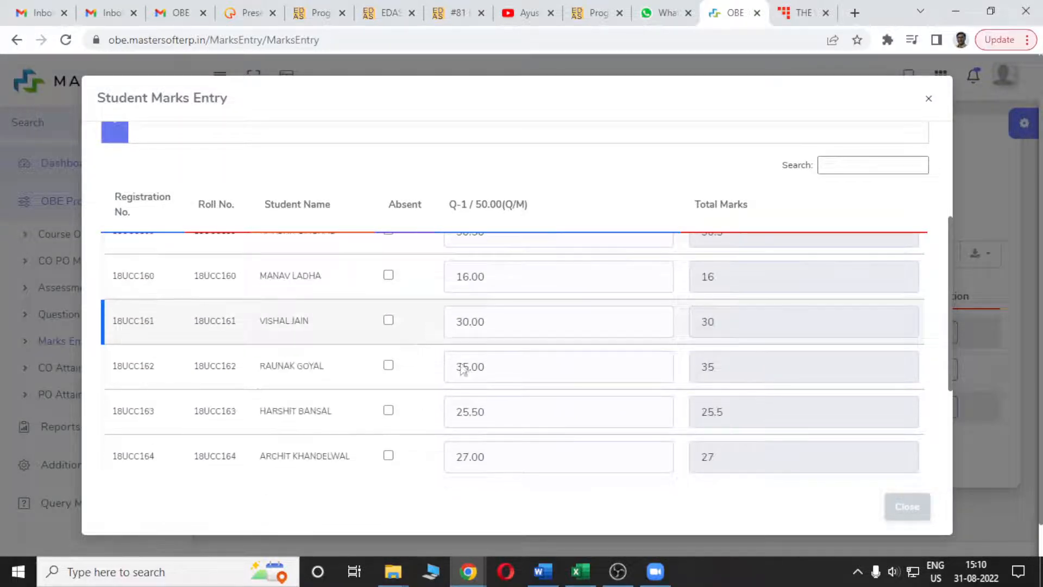
pyautogui.scroll(-5, 729, 375)
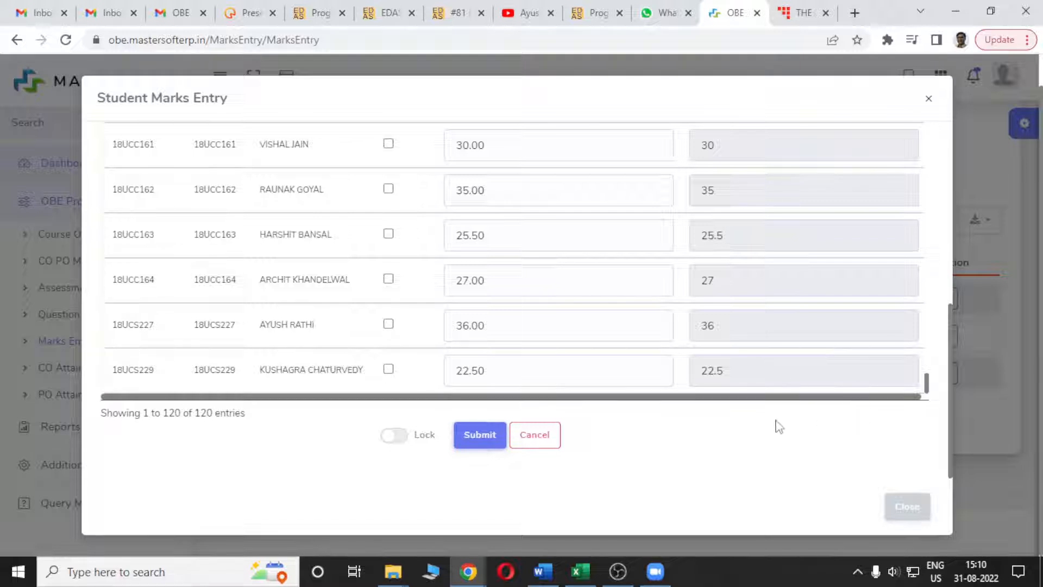
pyautogui.click(472, 438)
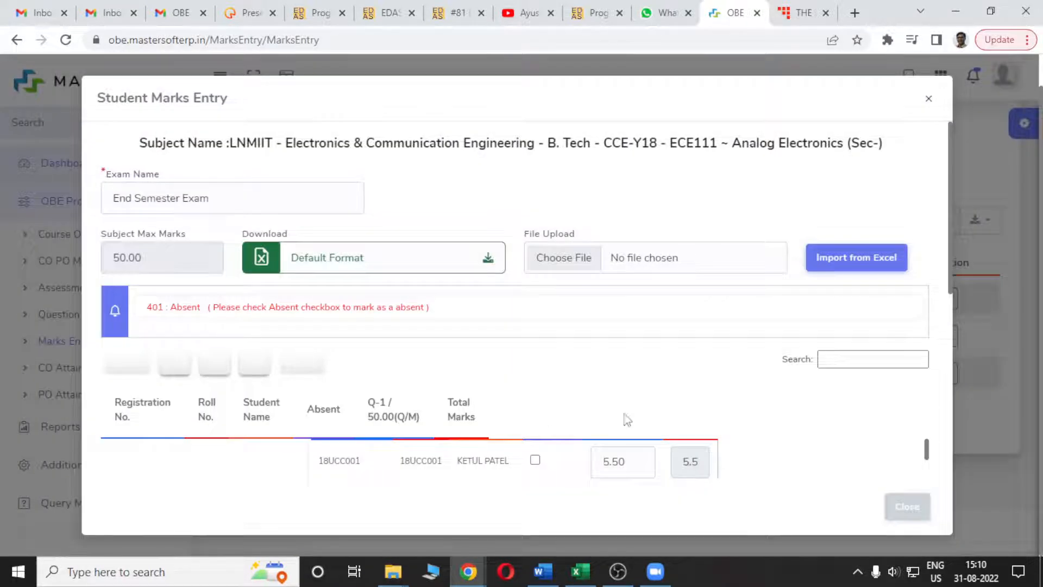
# Step: Turn on Lock for the submitted End Semester Exam marks and close the Student Marks Entry dialog
pyautogui.scroll(-5, 756, 341)
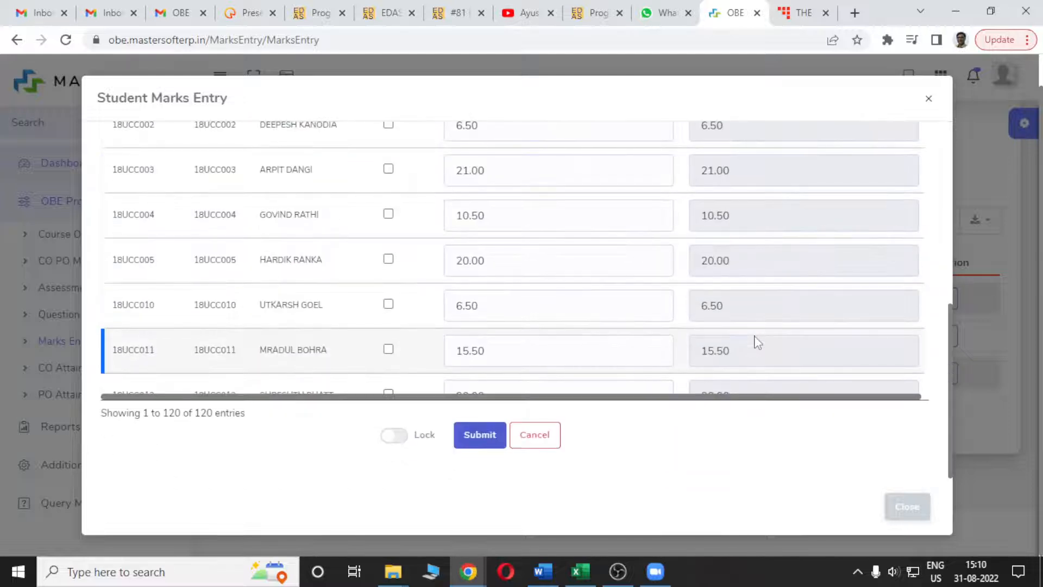
pyautogui.click(401, 441)
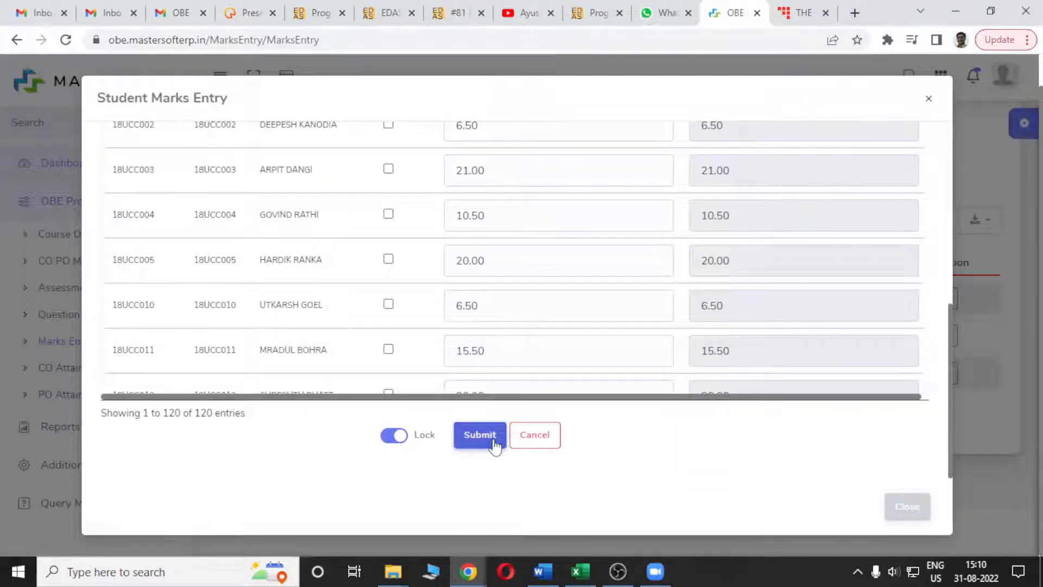
pyautogui.click(907, 507)
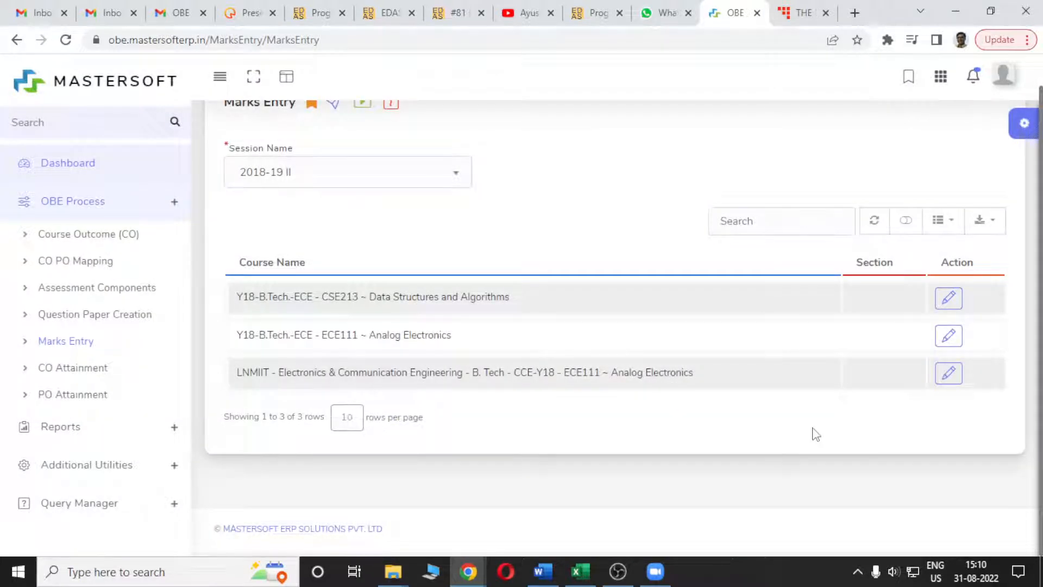
# Step: Check which exams are offered for marks entry in the LNMIIT CCE-Y18 ECE111 Analog Electronics course, and close the dialog
pyautogui.click(950, 375)
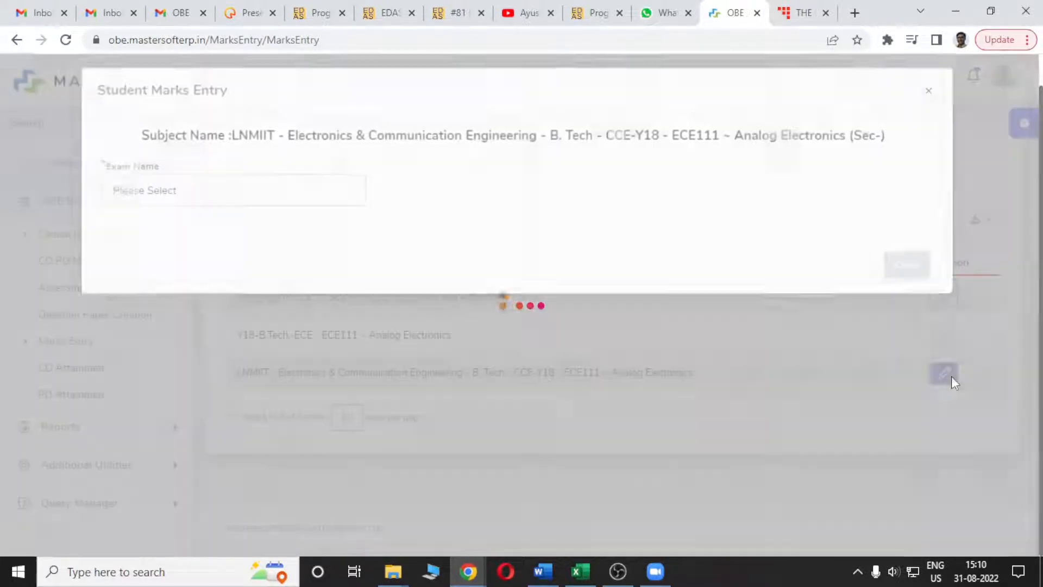
pyautogui.click(252, 209)
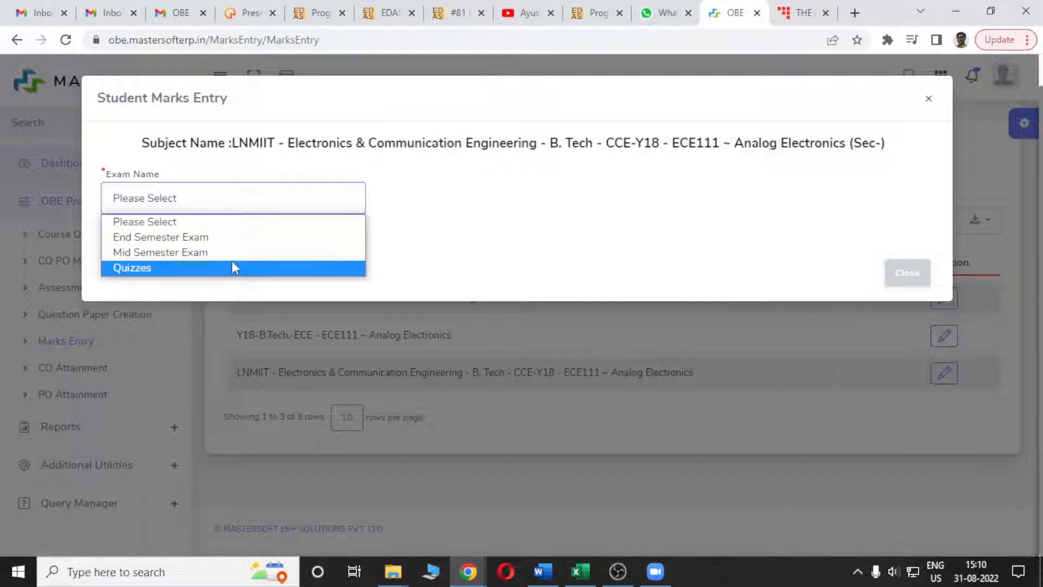
pyautogui.click(906, 273)
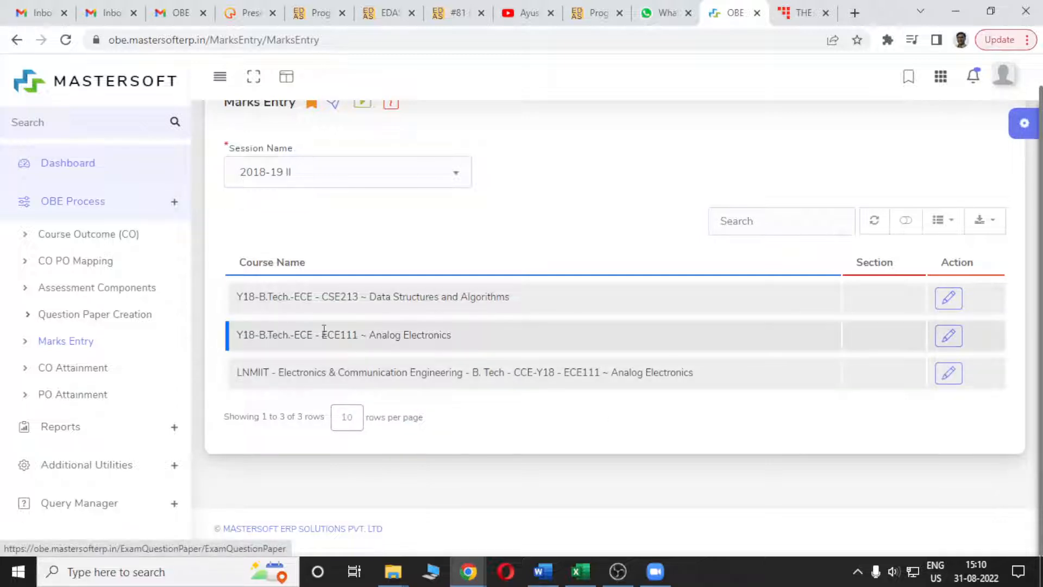
# Step: Open the CO target definition in CO Attainment for session 2018-19 II and the LNMIIT CCE-Y18 ECE111 Analog Electronics course
pyautogui.click(98, 374)
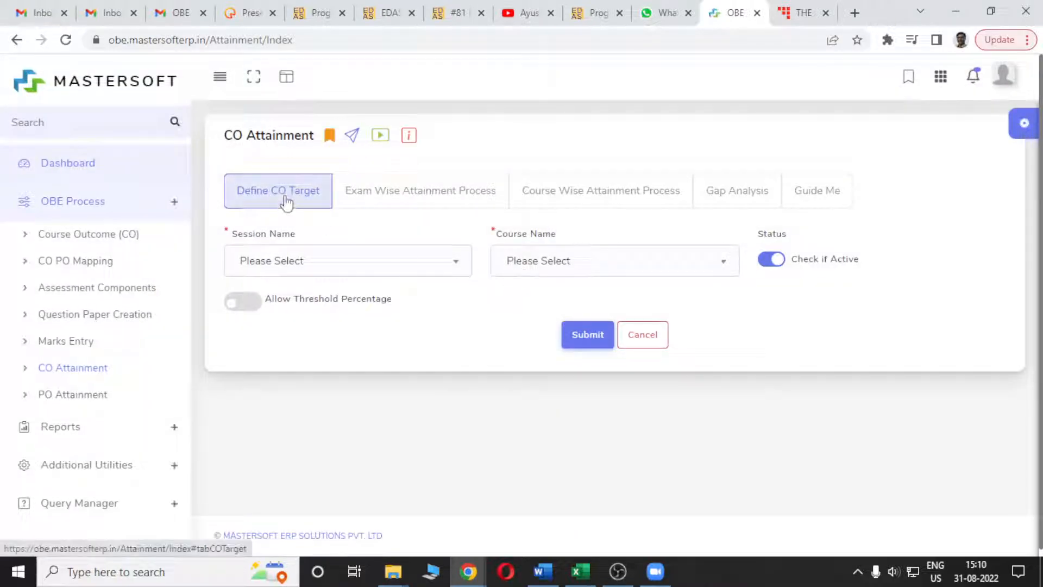
pyautogui.click(344, 267)
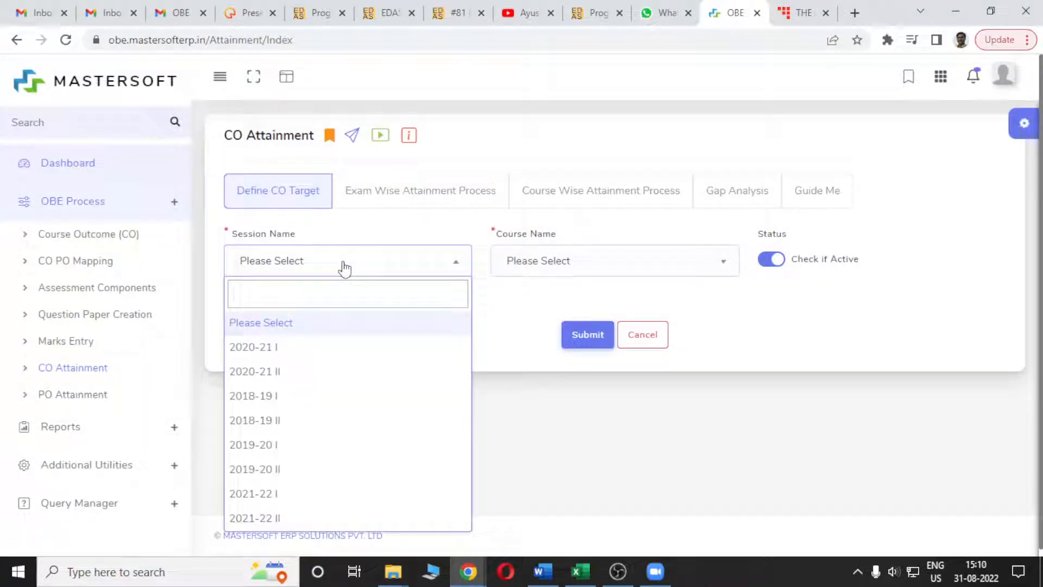
pyautogui.click(295, 424)
pyautogui.click(544, 267)
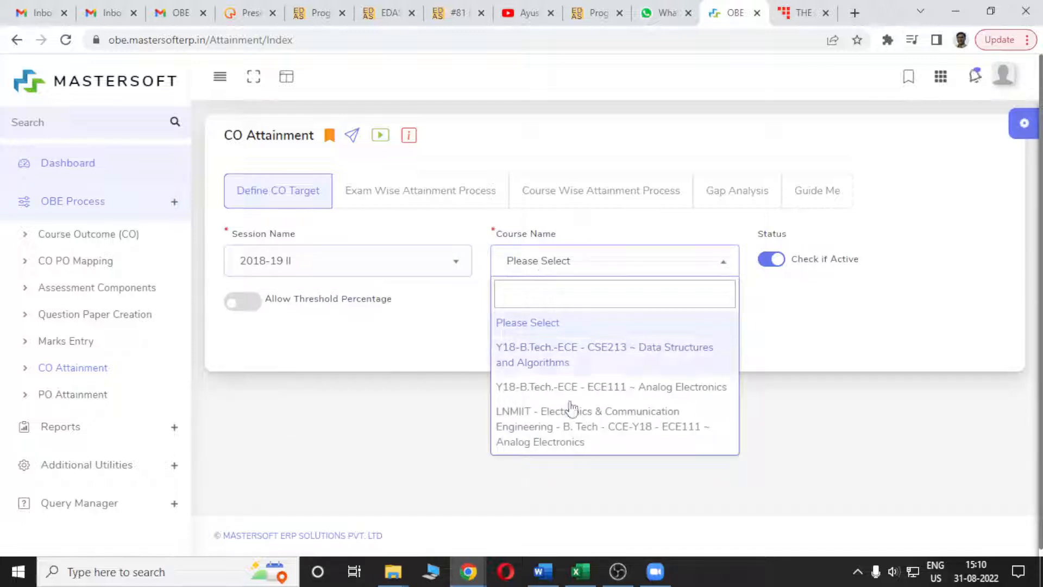
pyautogui.click(590, 426)
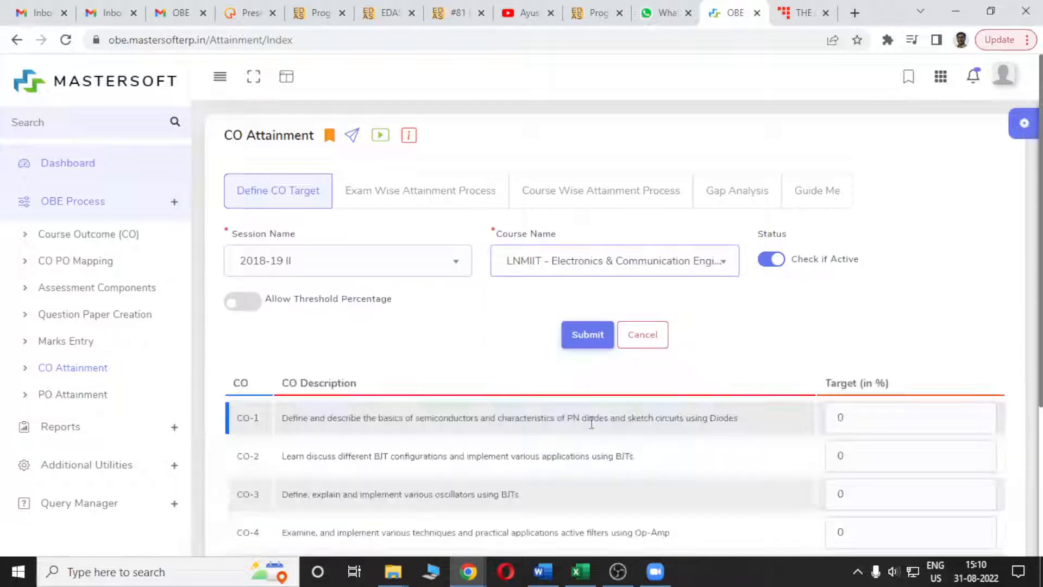
# Step: Set the target of each course outcome from CO-1 to CO-6 to 40% and submit the CO targets
pyautogui.scroll(-4, 744, 361)
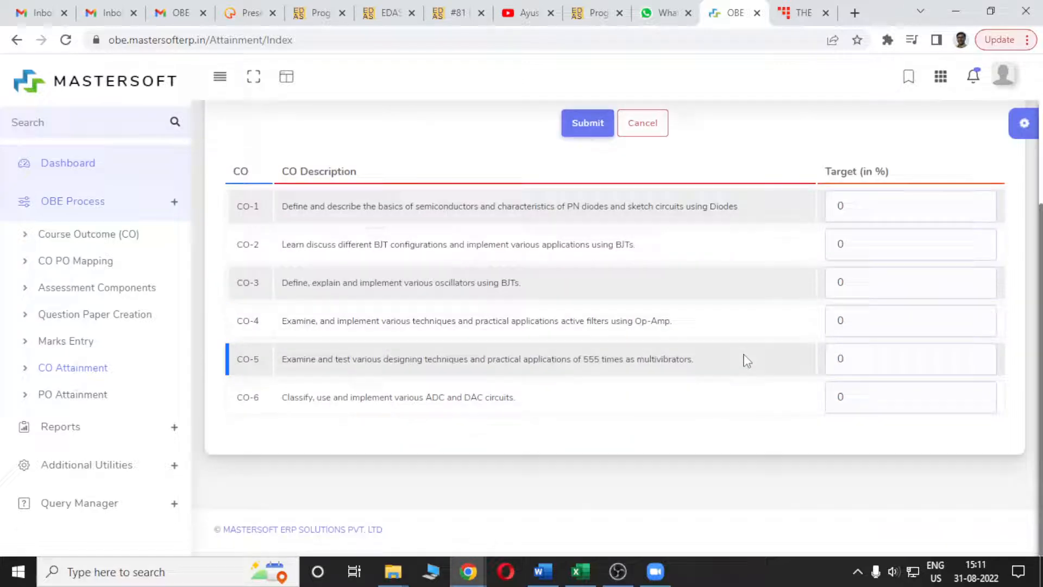
pyautogui.doubleClick(868, 214)
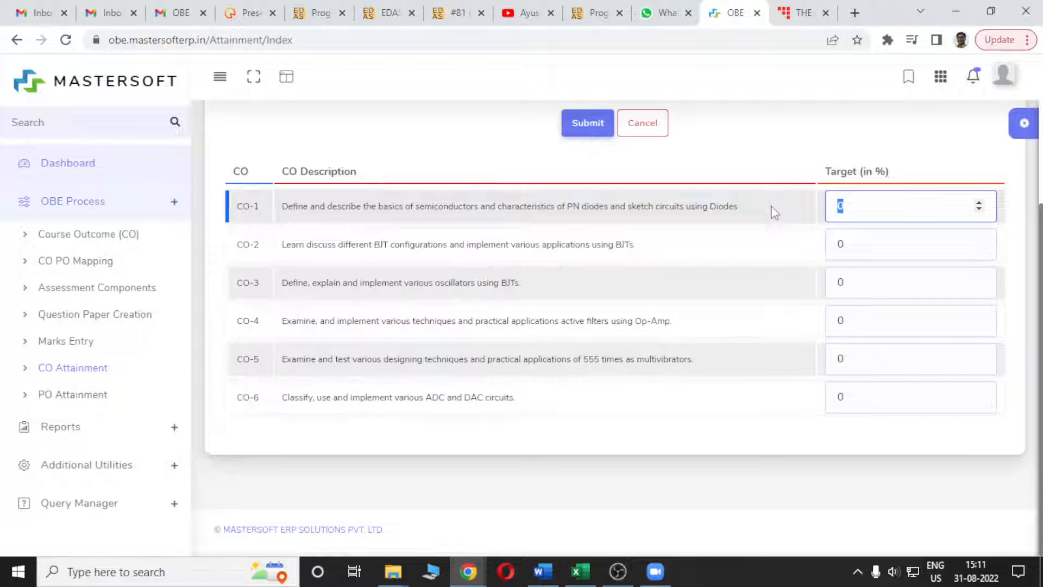
pyautogui.scroll(4, 775, 212)
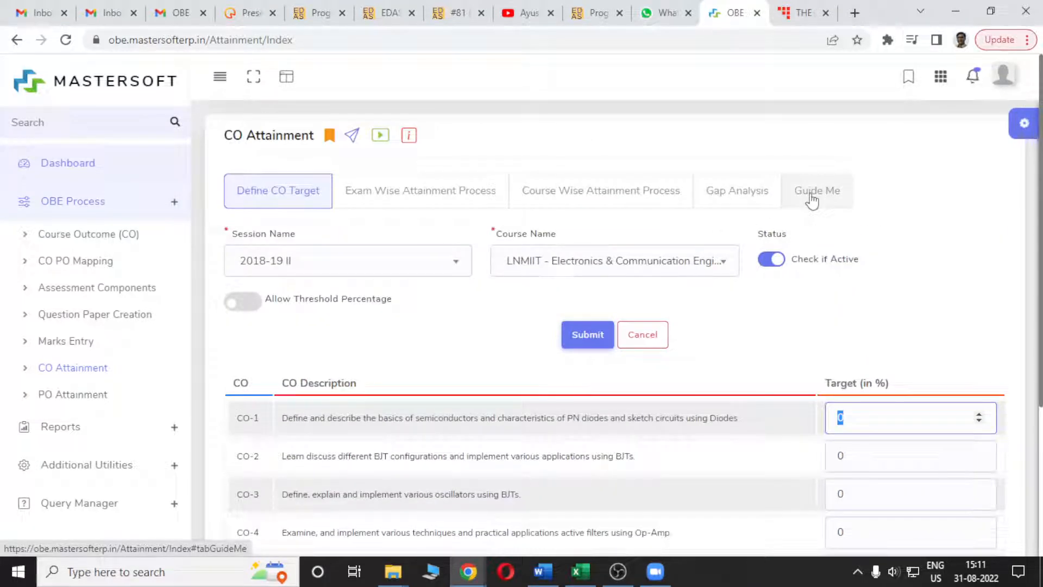
pyautogui.scroll(-3, 815, 314)
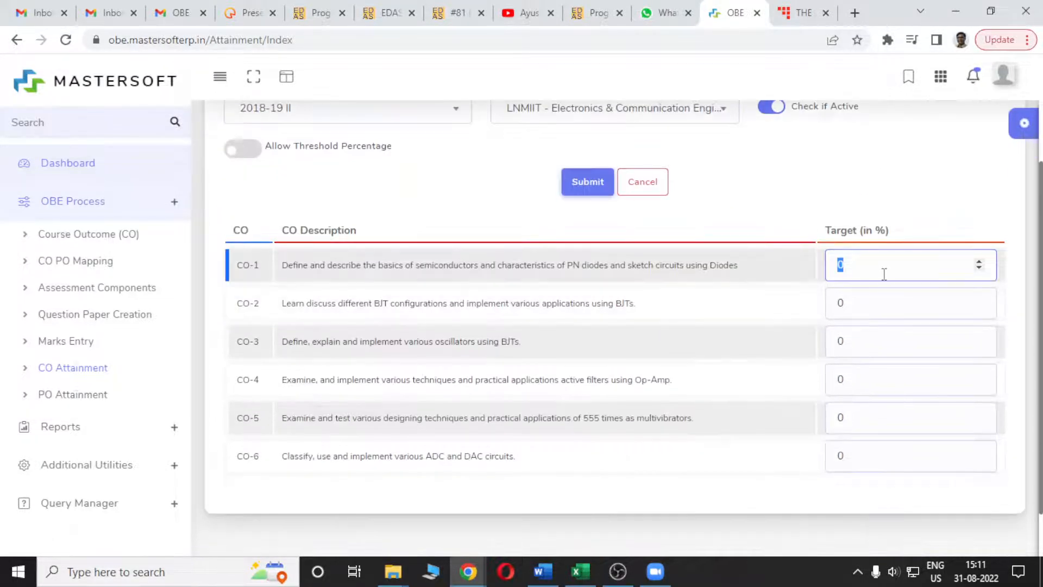
pyautogui.press('Tab')
pyautogui.write('40')
pyautogui.press('Tab')
pyautogui.write('40')
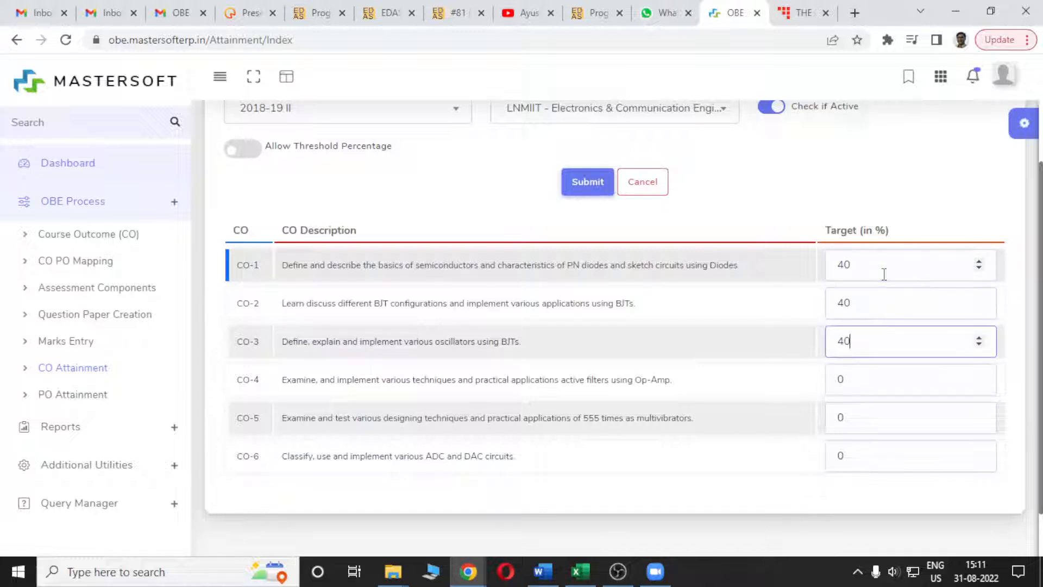
pyautogui.press('Tab')
pyautogui.write('40')
pyautogui.press('Tab')
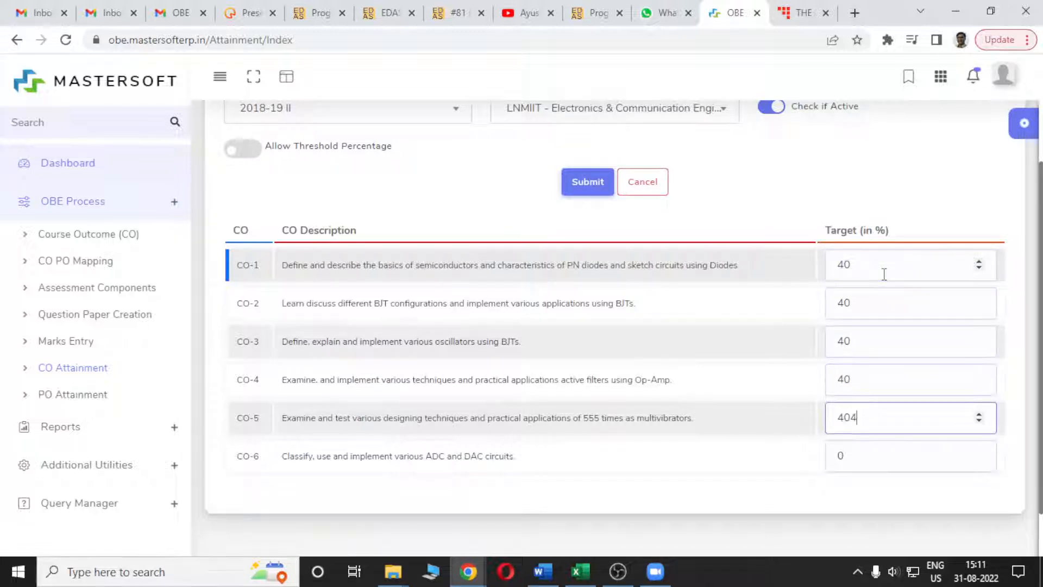
pyautogui.write('40')
pyautogui.press('Tab')
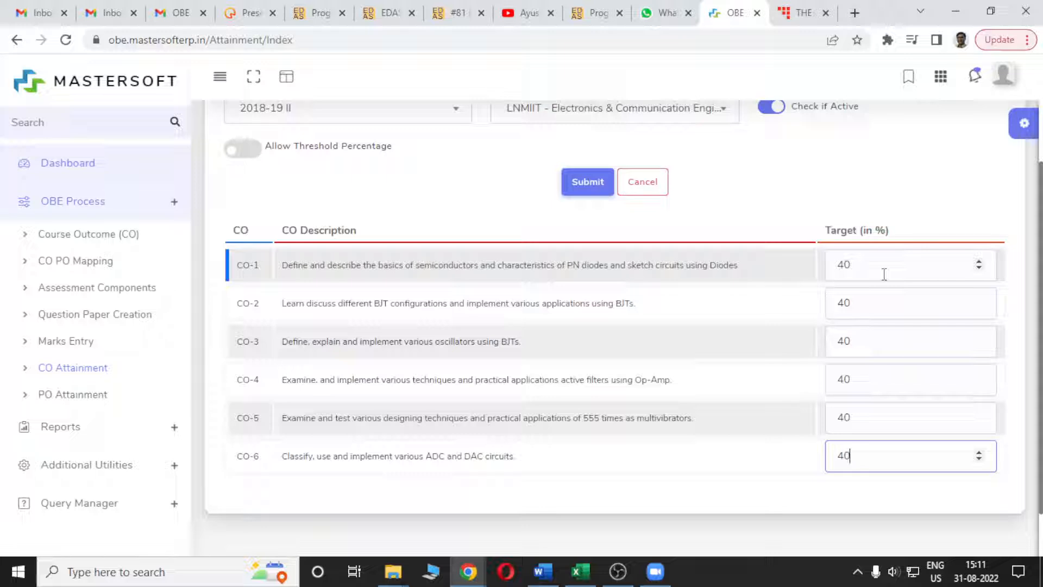
pyautogui.write('40')
pyautogui.click(761, 291)
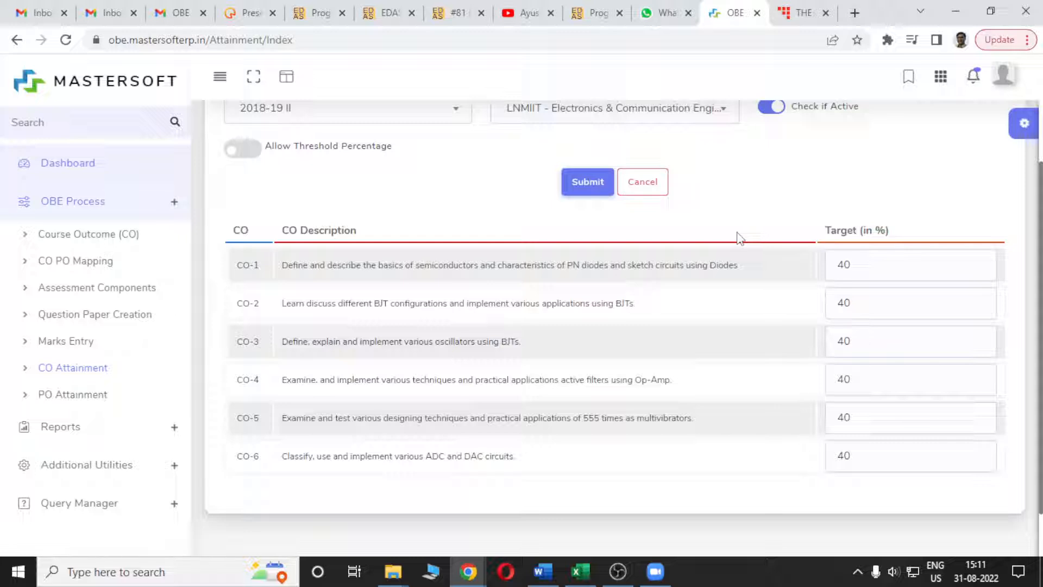
pyautogui.scroll(2, 739, 238)
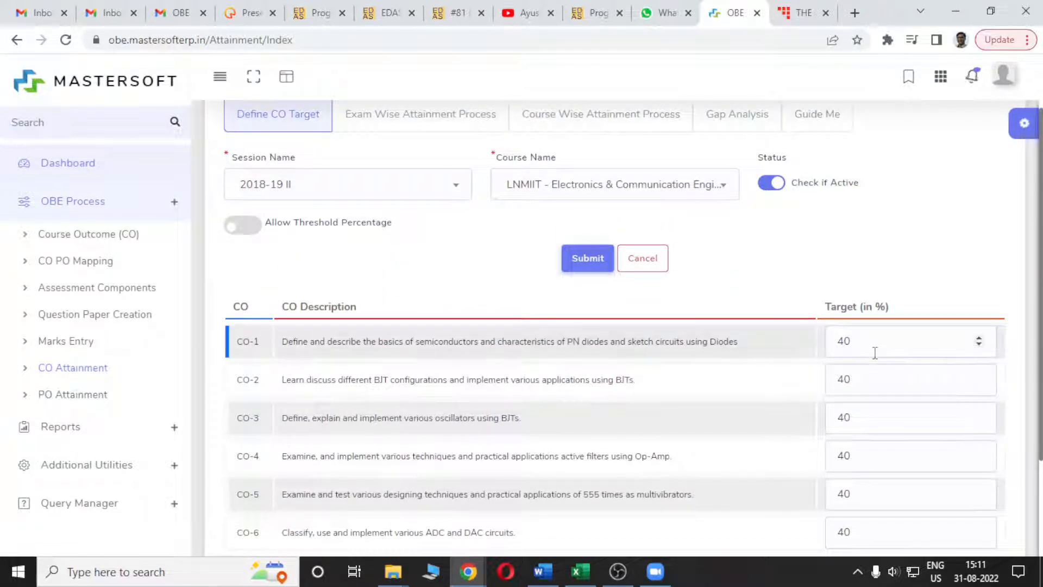
pyautogui.click(590, 259)
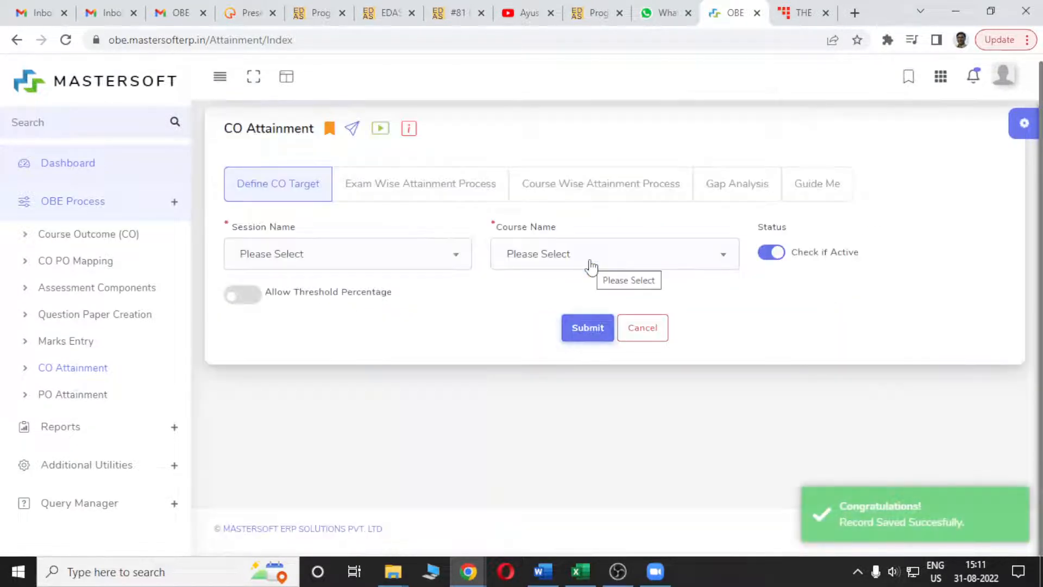
# Step: Try to load the End Semester Exam for exam-wise attainment in session 2018-19 II, LNMIIT CCE-Y18 ECE111 Analog Electronics
pyautogui.click(414, 194)
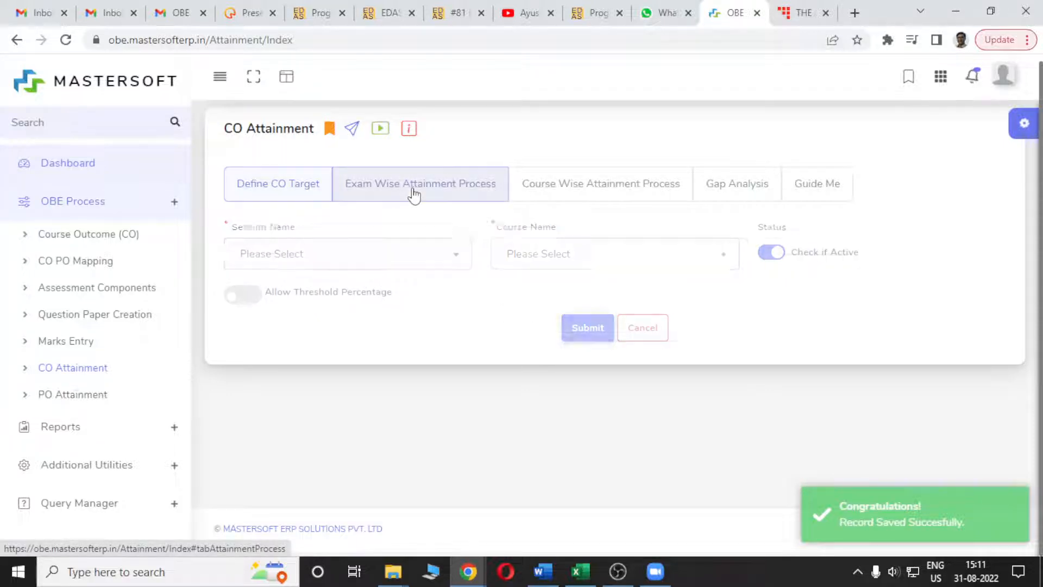
pyautogui.click(408, 255)
pyautogui.click(288, 417)
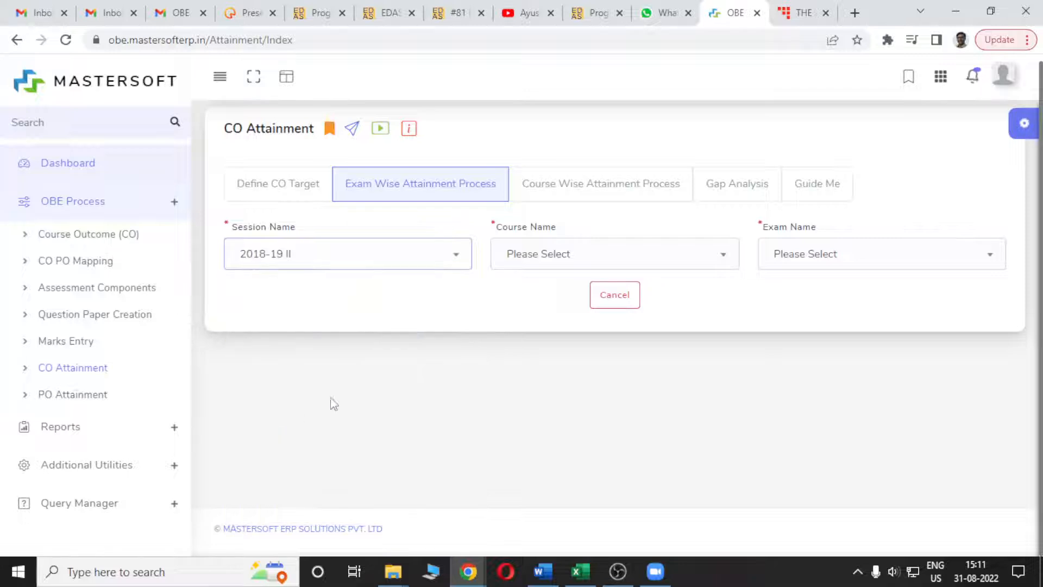
pyautogui.click(563, 258)
pyautogui.click(569, 420)
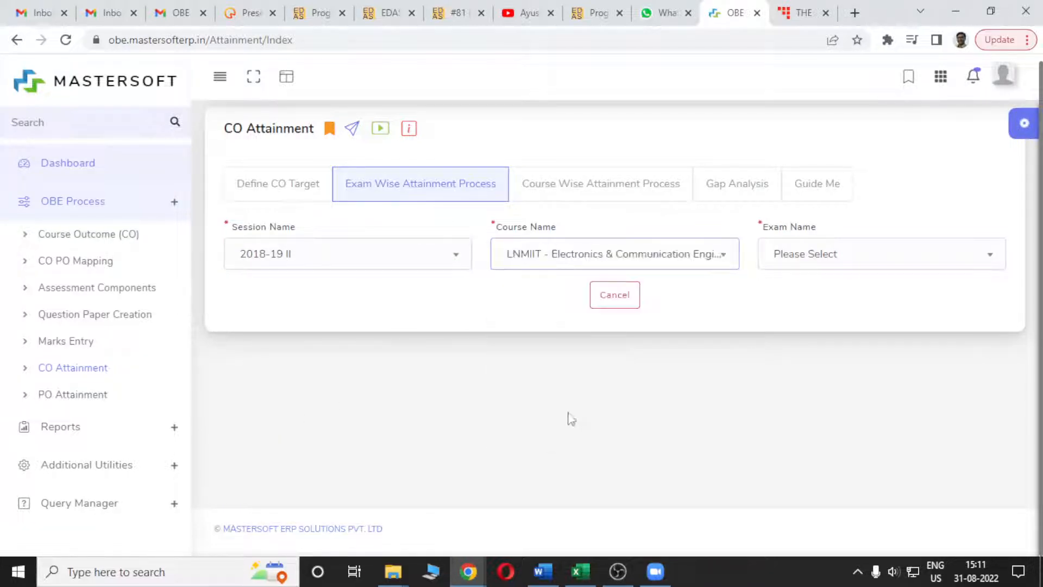
pyautogui.click(870, 266)
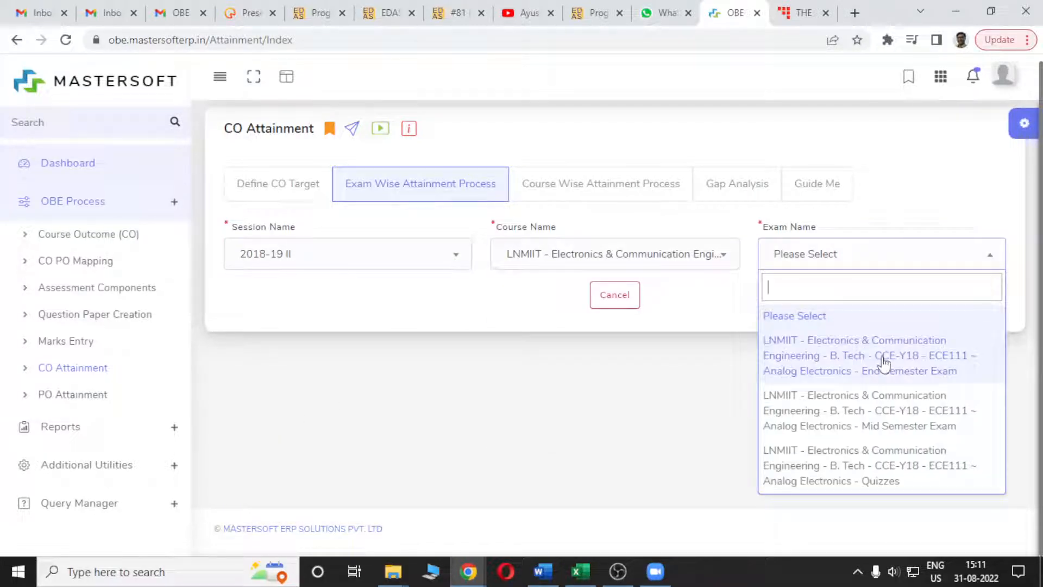
pyautogui.click(897, 371)
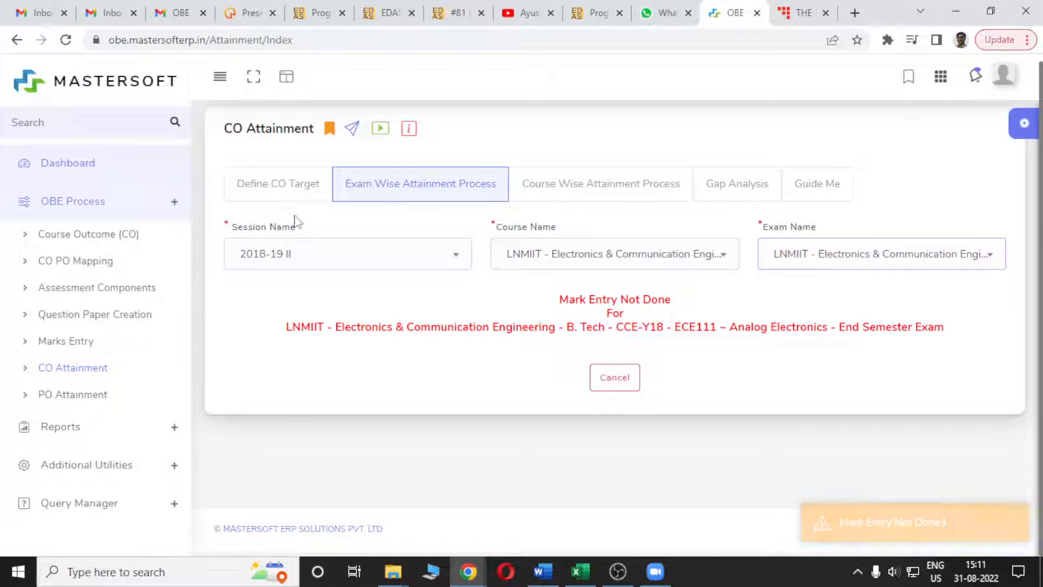
# Step: Reopen the course's End Semester Exam marks entry, lock and submit the marks, and close the Student Marks Entry dialog
pyautogui.click(75, 348)
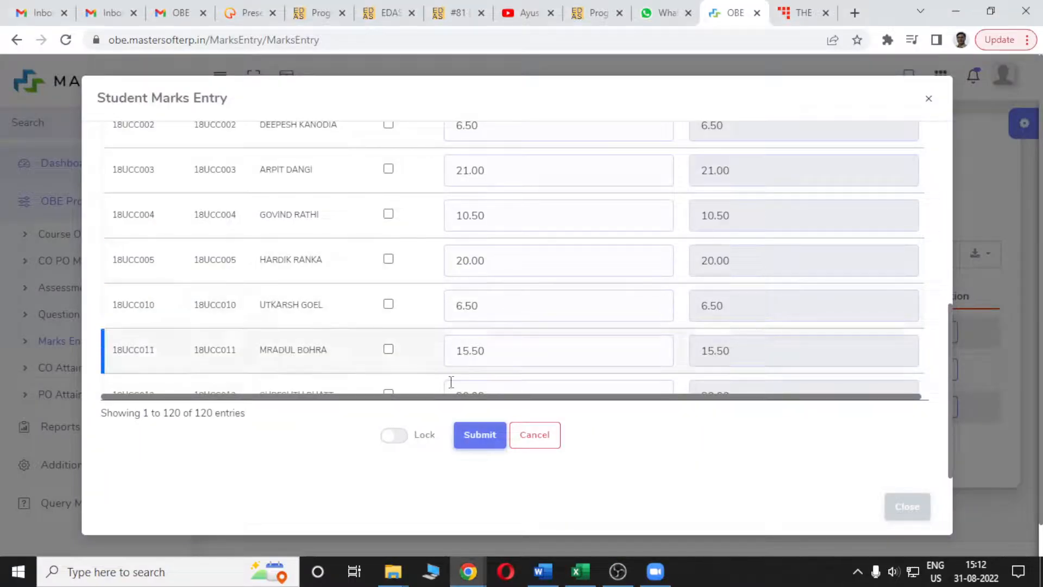
pyautogui.click(402, 437)
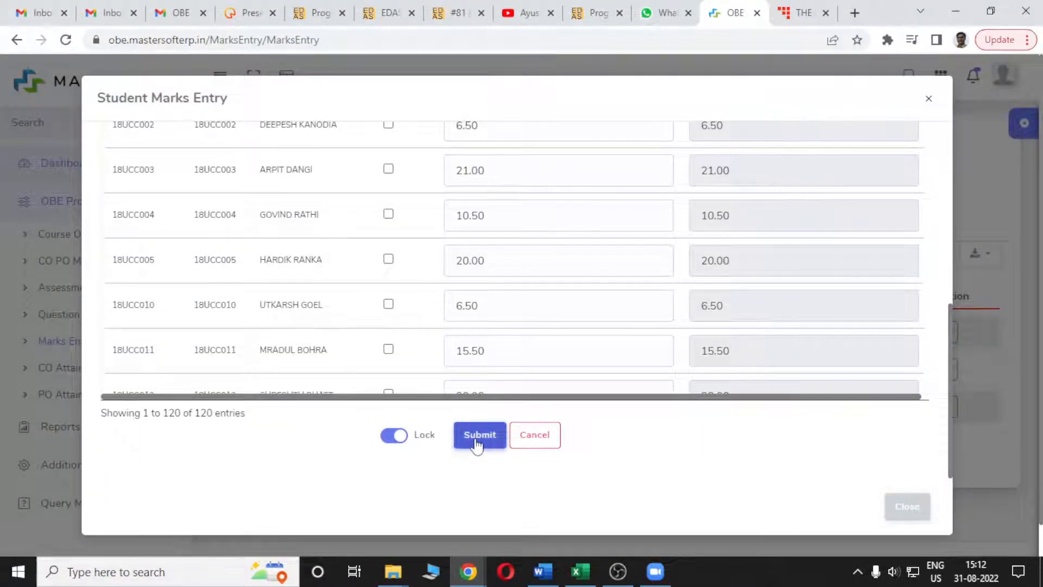
pyautogui.click(477, 444)
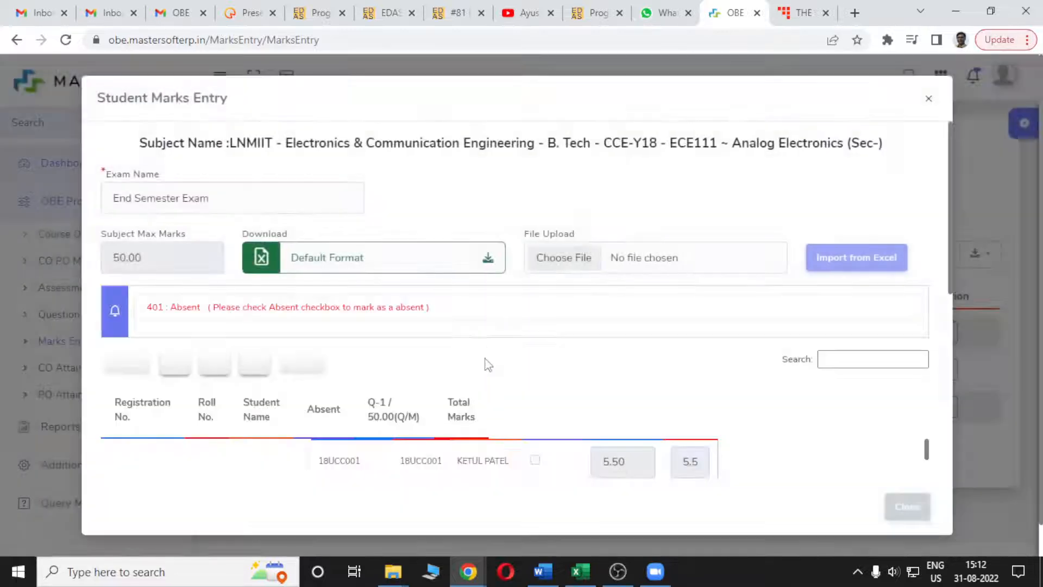
pyautogui.click(922, 508)
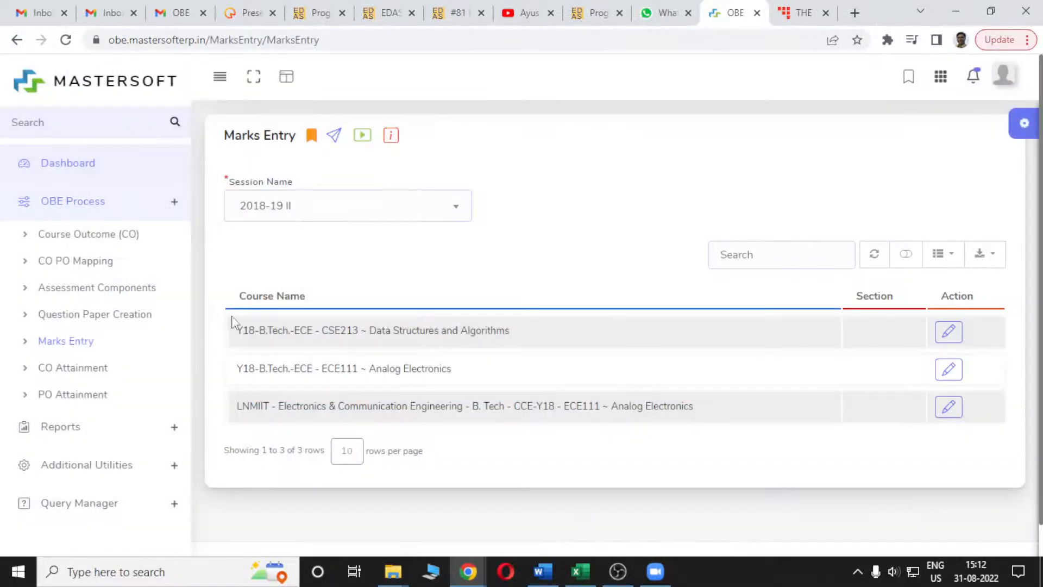
# Step: Run the exam-wise CO attainment process for the End Semester Exam of LNMIIT CCE-Y18 ECE111 Analog Electronics in session 2018-19 II
pyautogui.click(94, 371)
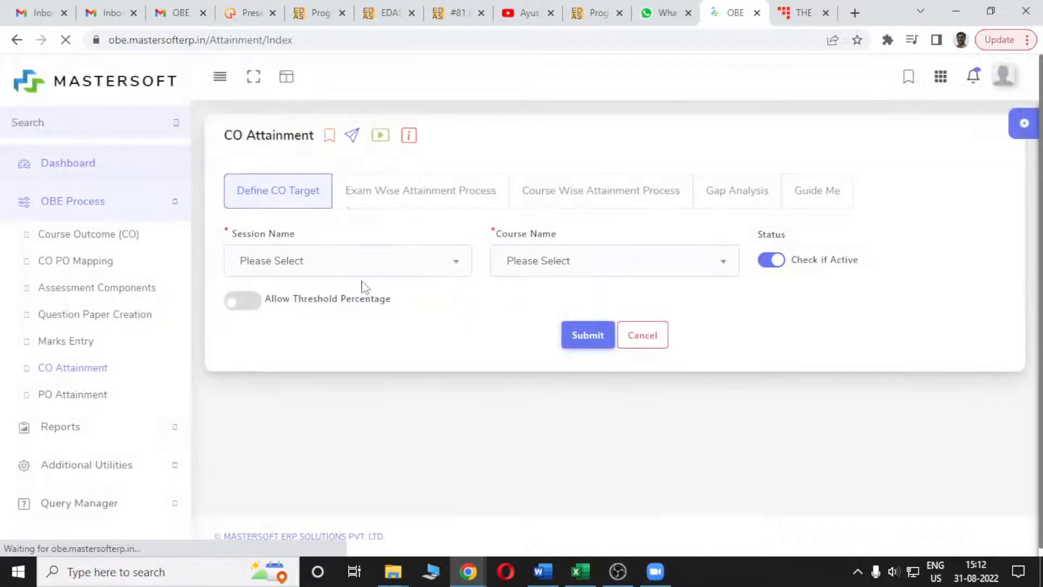
pyautogui.click(392, 205)
pyautogui.click(377, 267)
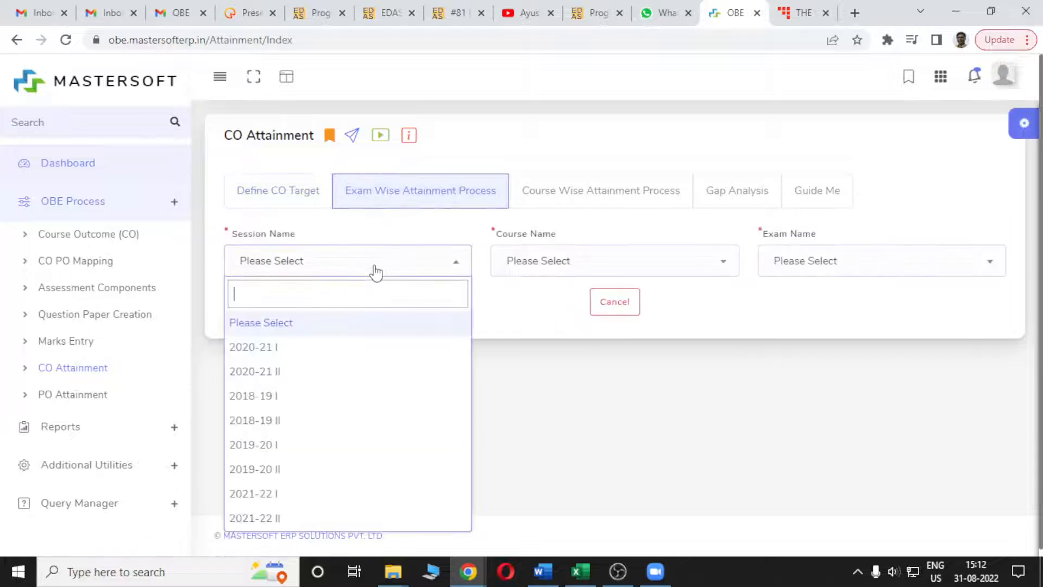
pyautogui.click(329, 429)
pyautogui.click(596, 269)
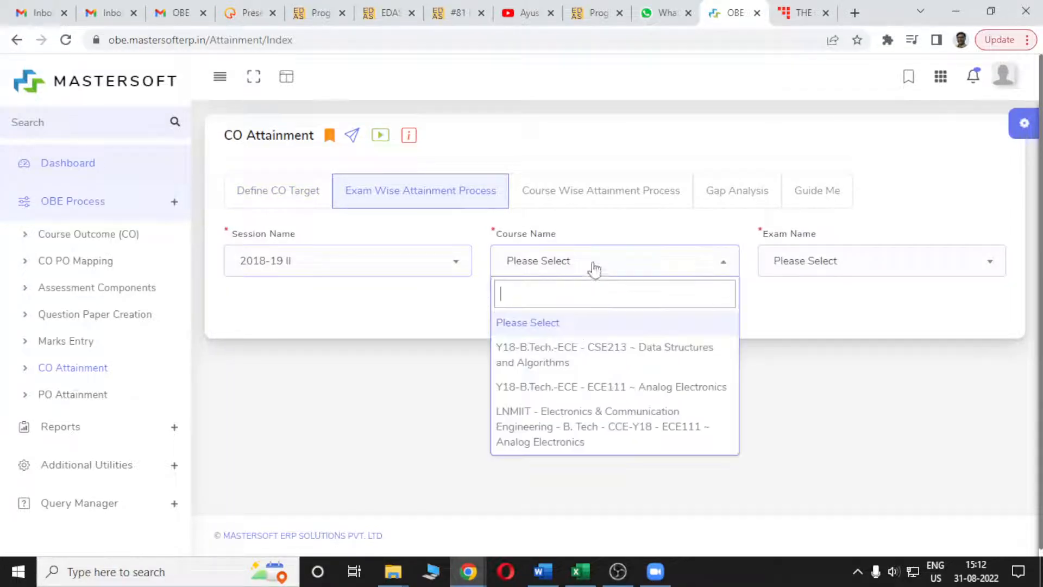
pyautogui.click(576, 432)
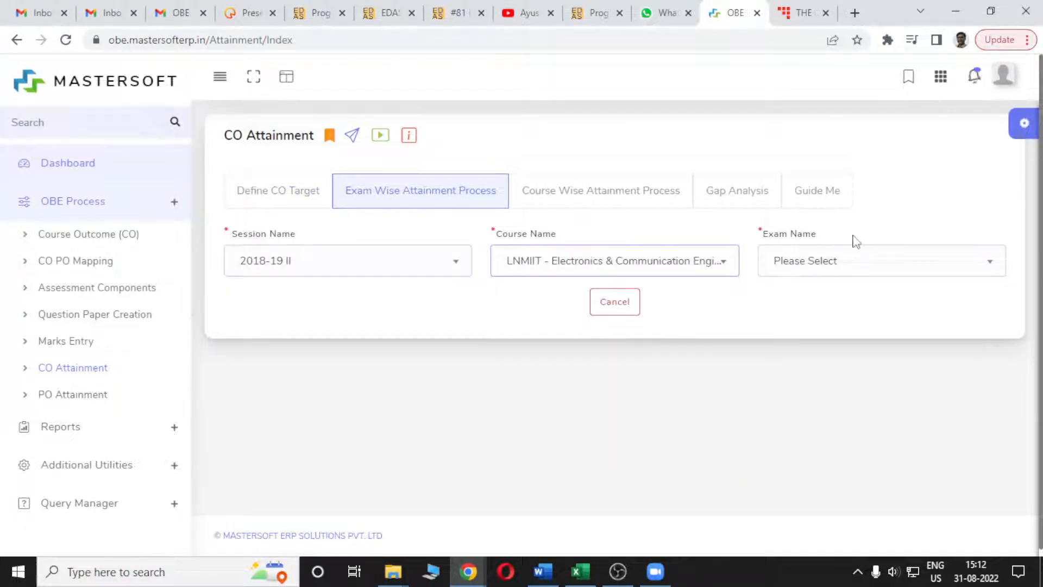
pyautogui.click(852, 267)
pyautogui.click(880, 365)
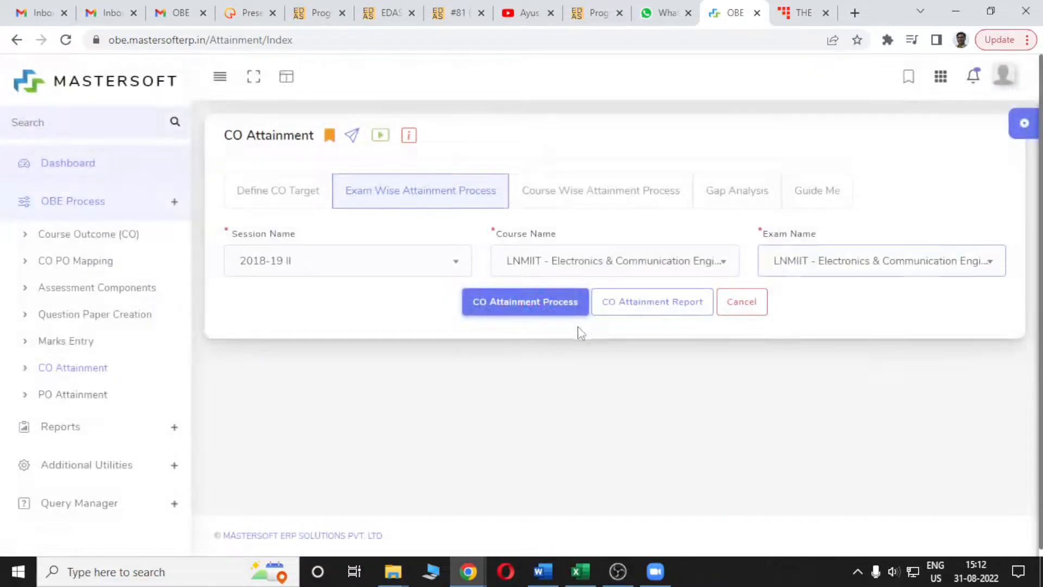
pyautogui.click(494, 311)
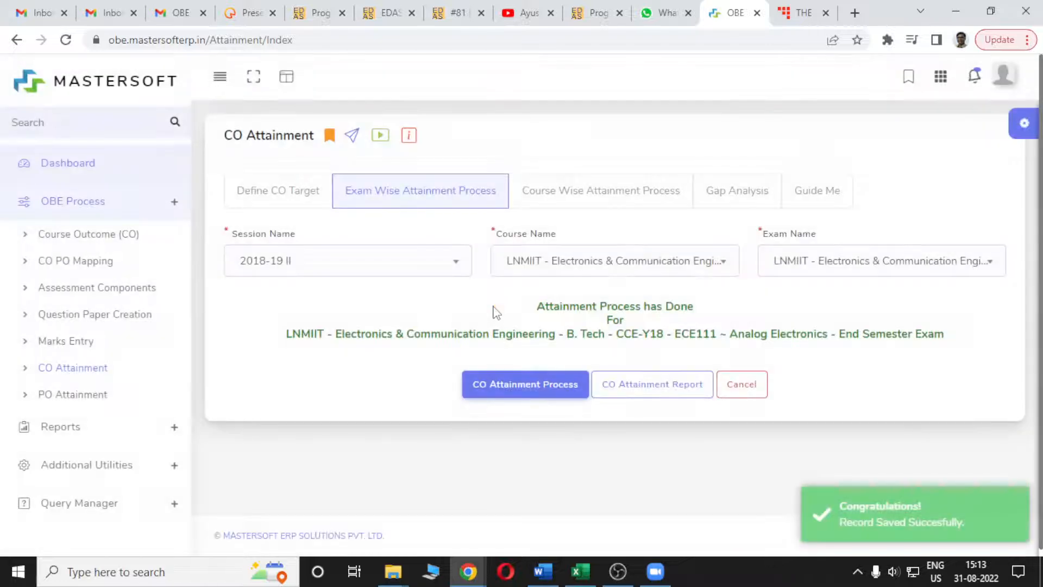
# Step: Run the exam-wise CO attainment process for the course's Mid Semester Exam
pyautogui.click(837, 266)
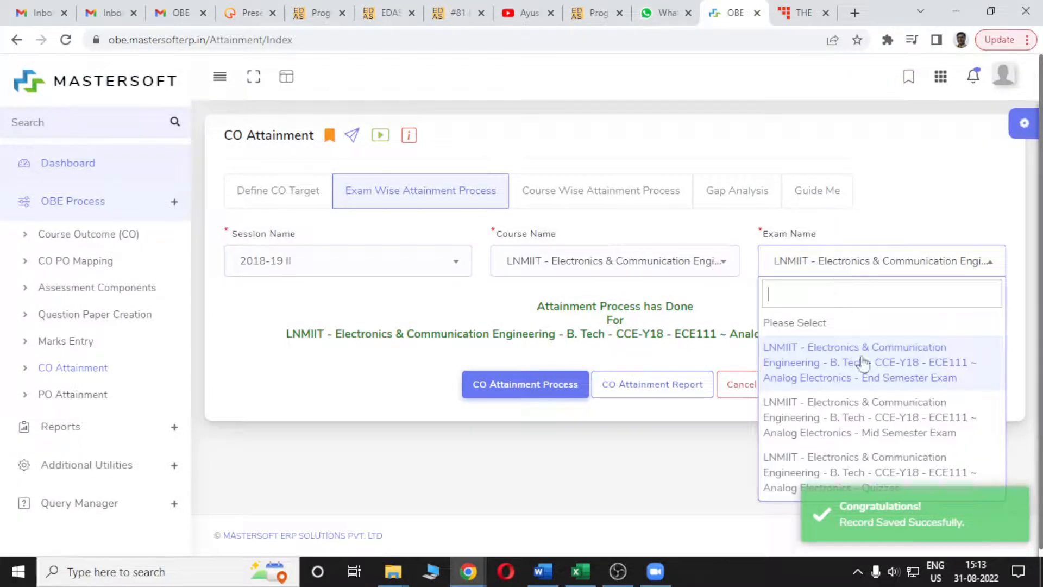
pyautogui.click(873, 426)
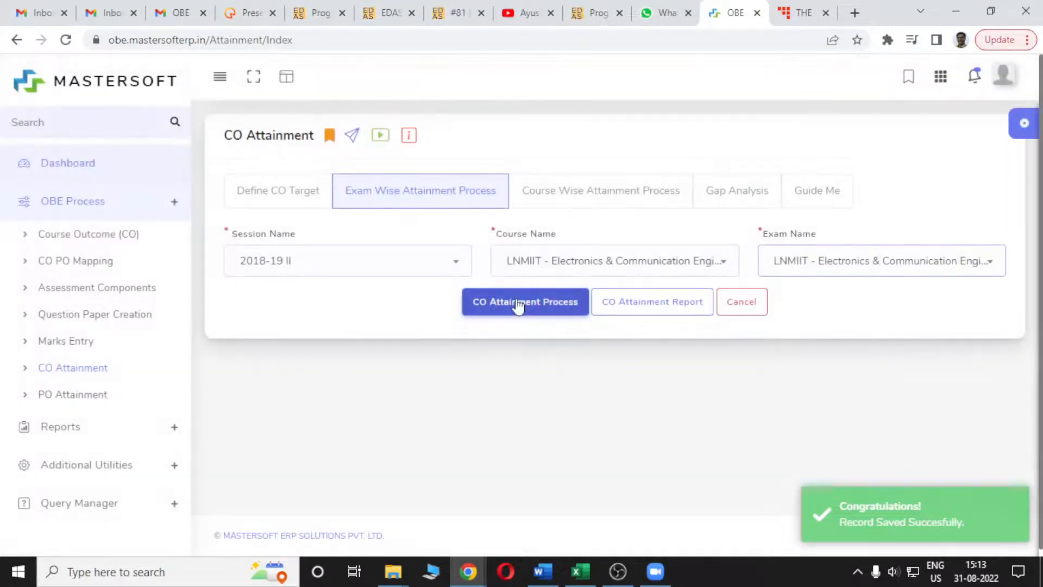
pyautogui.click(518, 303)
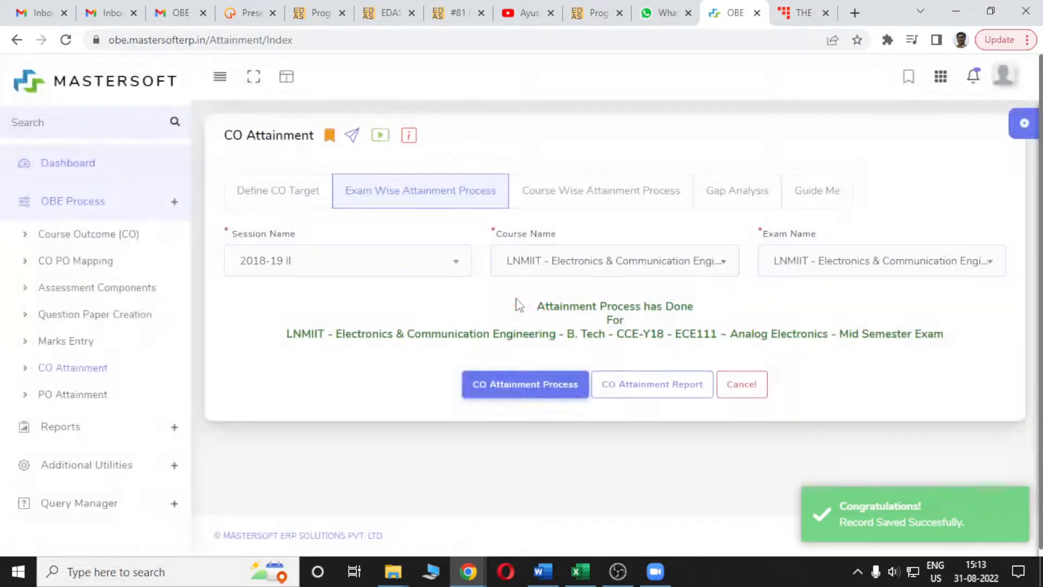
# Step: Run the exam-wise CO attainment process for Quizzes, try to download its CO attainment report, and return to CO Attainment
pyautogui.click(795, 272)
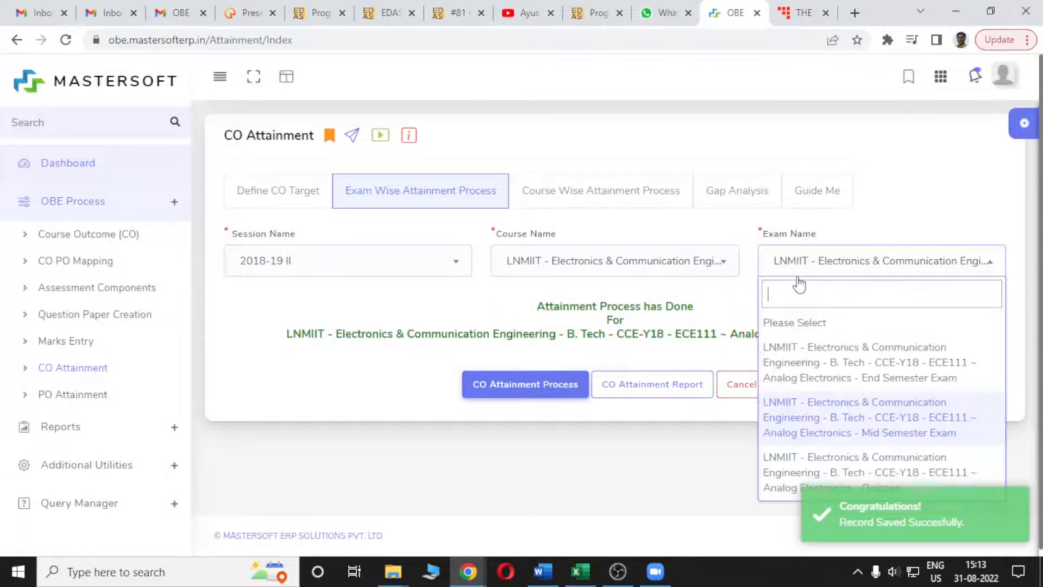
pyautogui.click(797, 478)
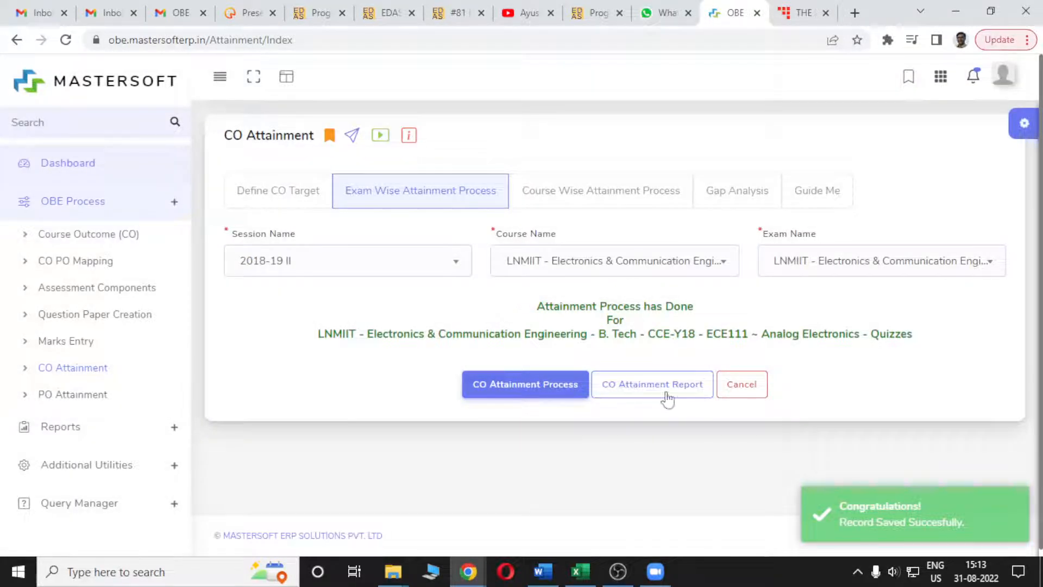
pyautogui.click(668, 385)
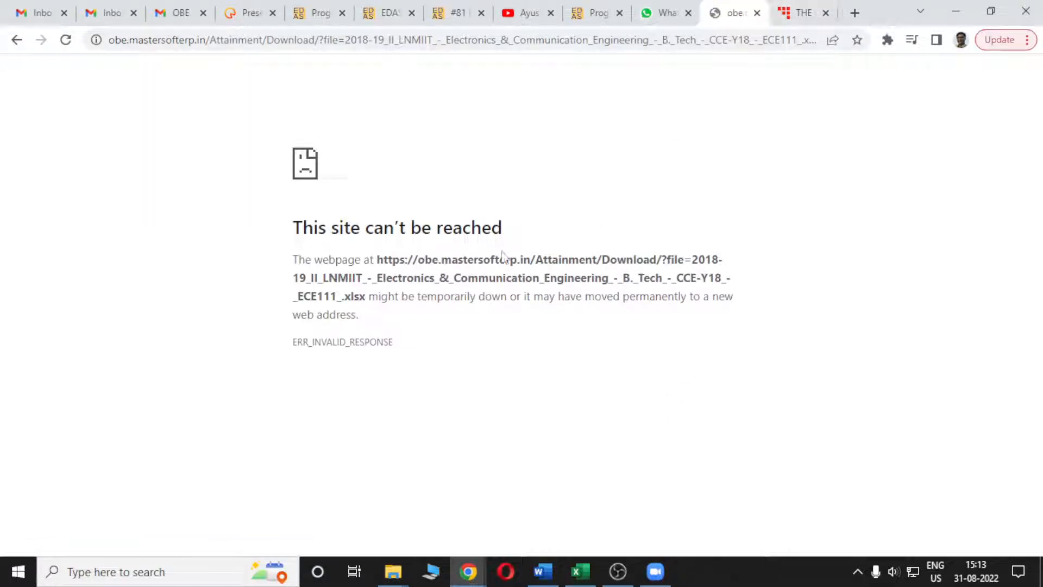
pyautogui.click(16, 40)
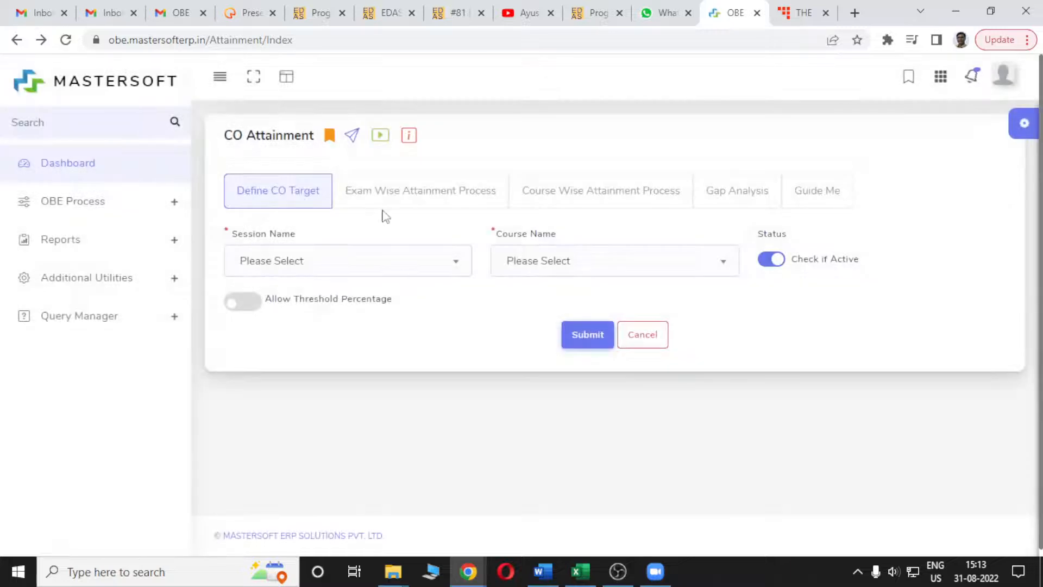
# Step: Run the course-wise CO attainment process for LNMIIT CCE-Y18 ECE111 Analog Electronics in session 2018-19 II
pyautogui.click(588, 200)
pyautogui.click(380, 263)
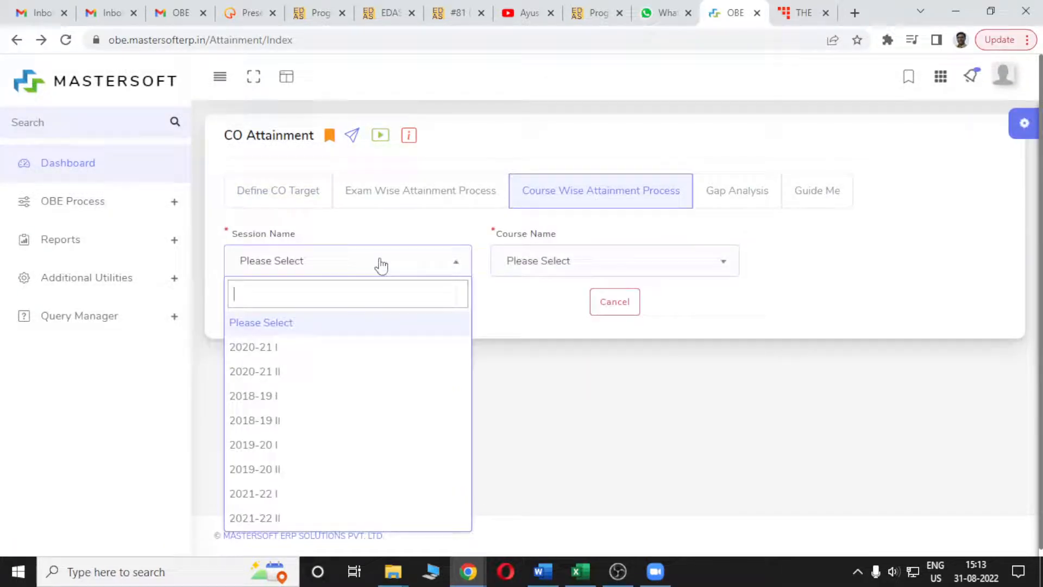
pyautogui.click(291, 421)
pyautogui.click(599, 261)
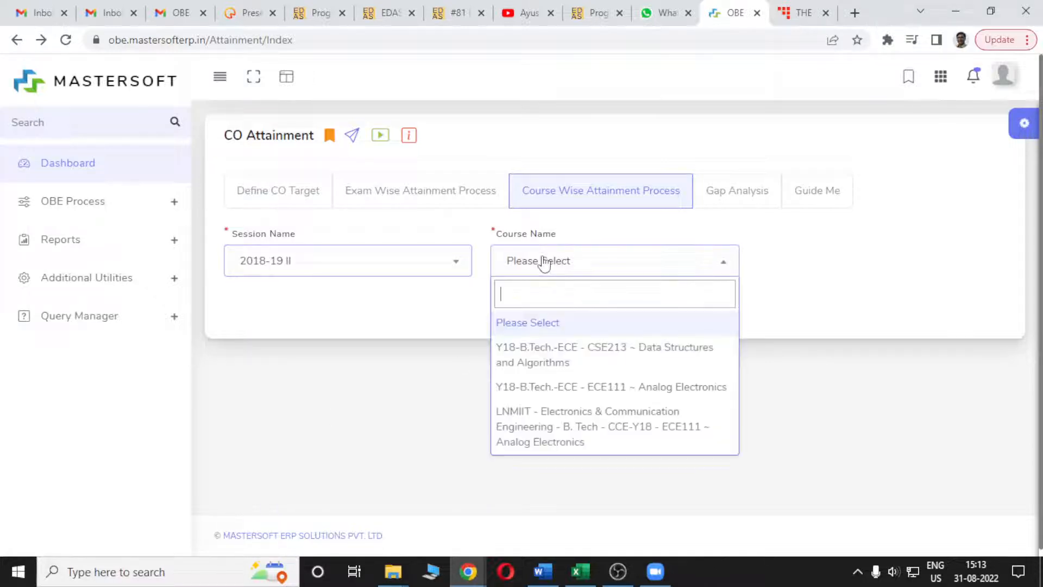
pyautogui.click(600, 429)
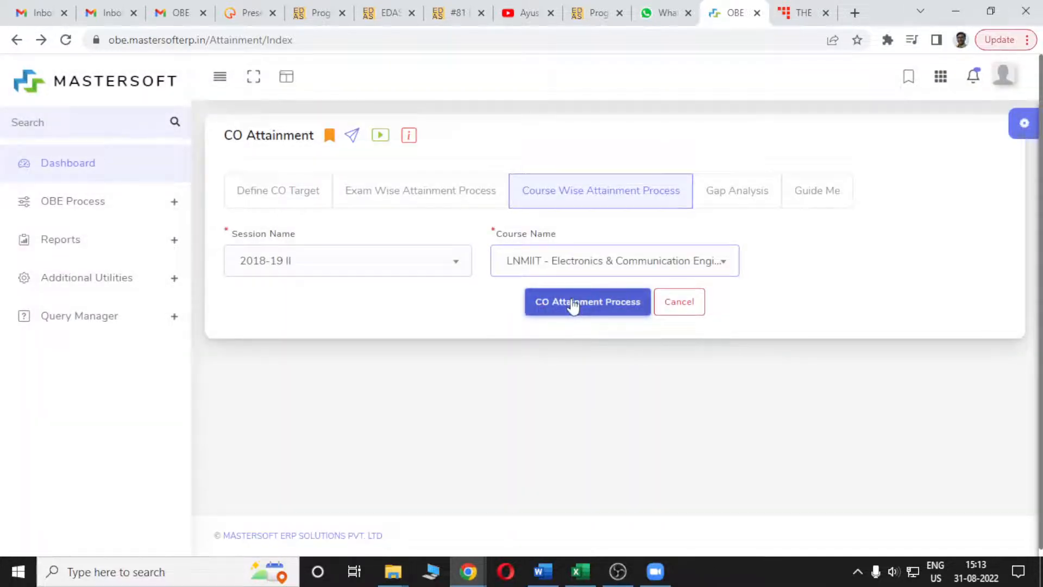
pyautogui.click(572, 306)
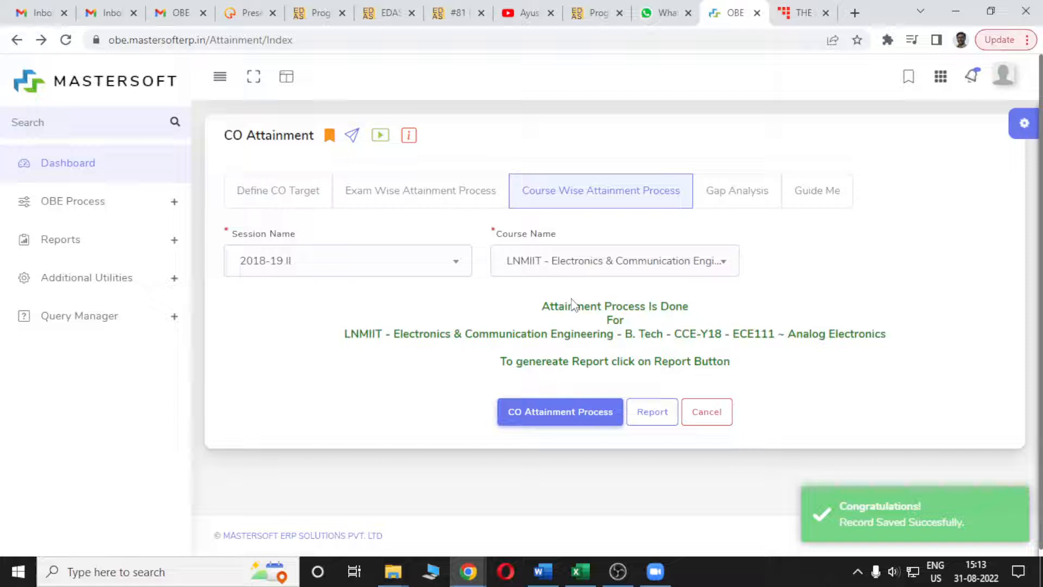
# Step: Display the Gap Analysis for LNMIIT CCE-Y18 ECE111 Analog Electronics in session 2018-19 II
pyautogui.click(757, 196)
pyautogui.click(257, 267)
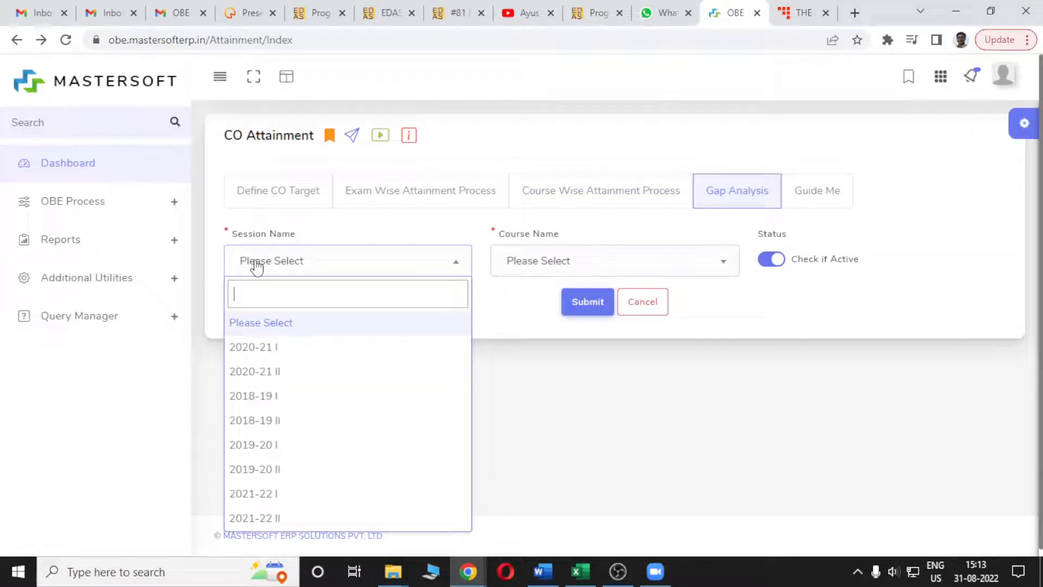
pyautogui.click(296, 421)
pyautogui.click(600, 262)
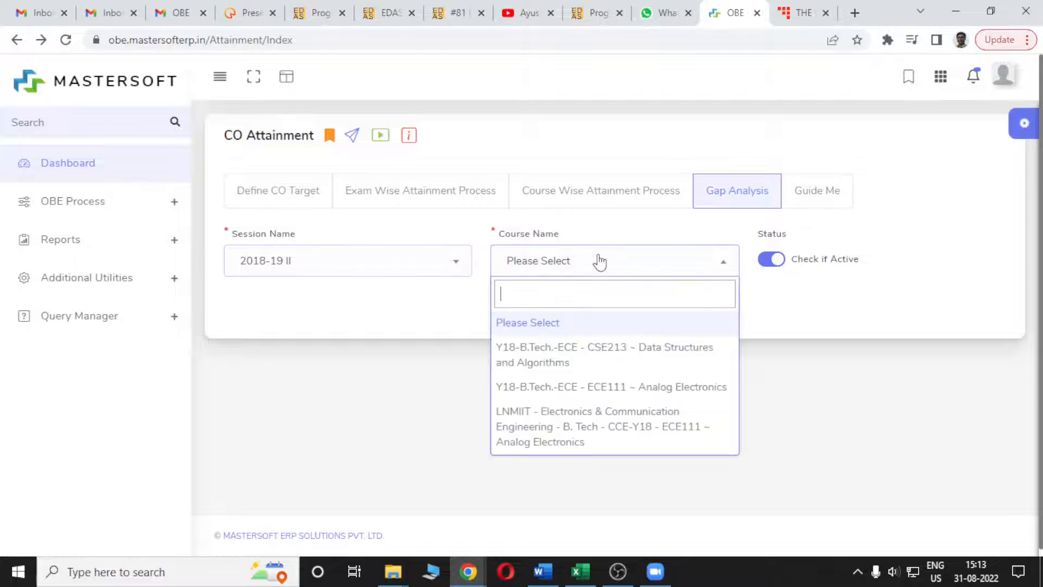
pyautogui.click(564, 415)
# Step: Examine the target, attainment percentage, gap and proposed-action field for CO-1 to CO-6
pyautogui.scroll(-4, 565, 414)
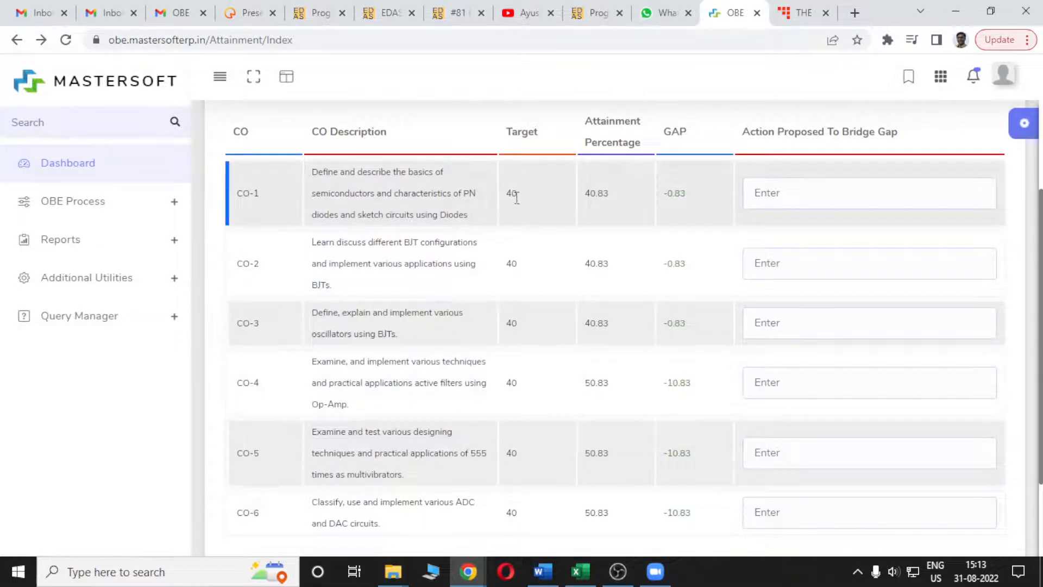
pyautogui.scroll(-2, 516, 443)
pyautogui.scroll(4, 519, 440)
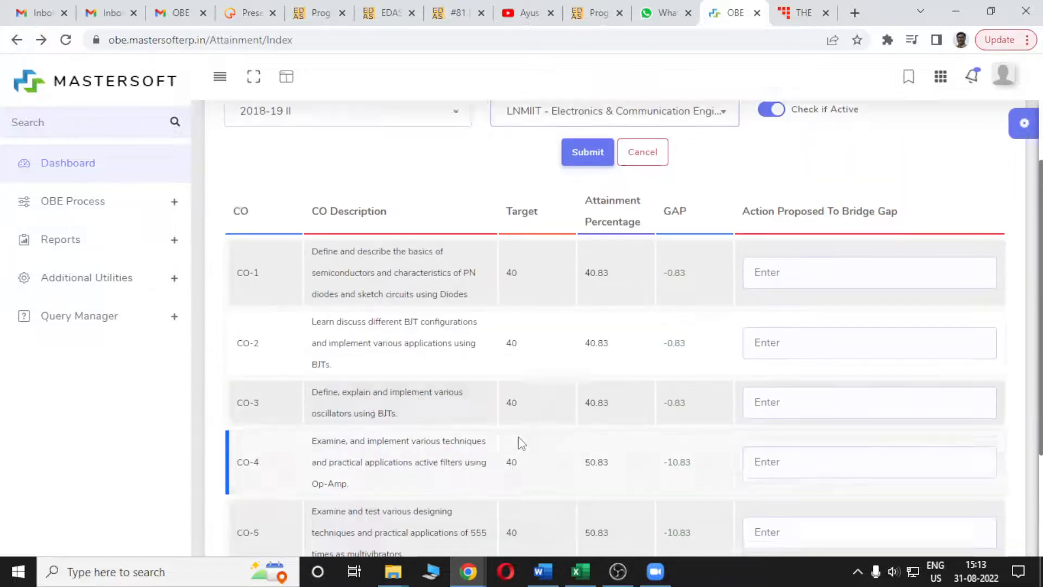
pyautogui.scroll(1, 537, 413)
pyautogui.scroll(-4, 599, 395)
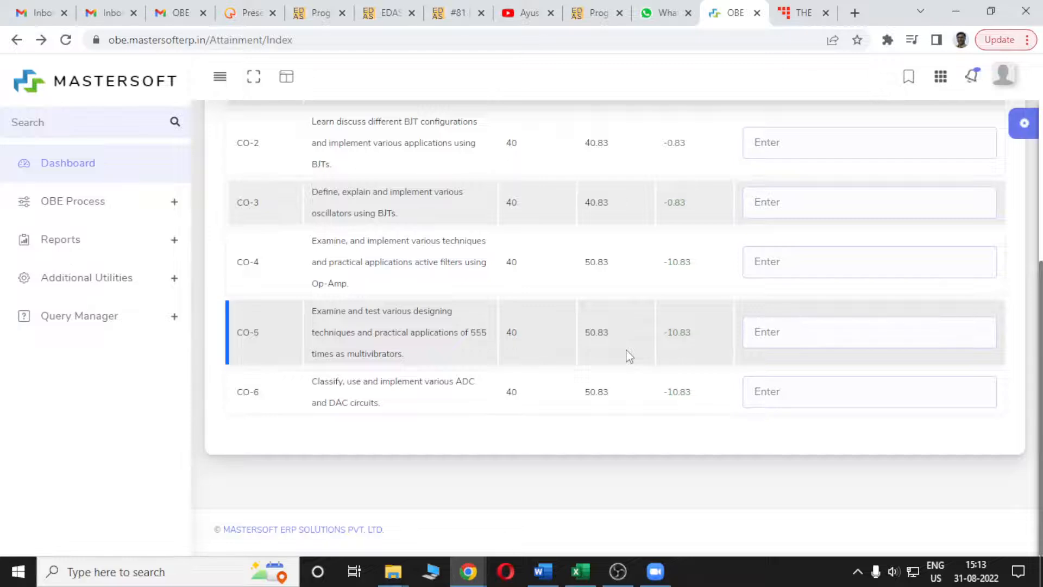
pyautogui.scroll(4, 628, 355)
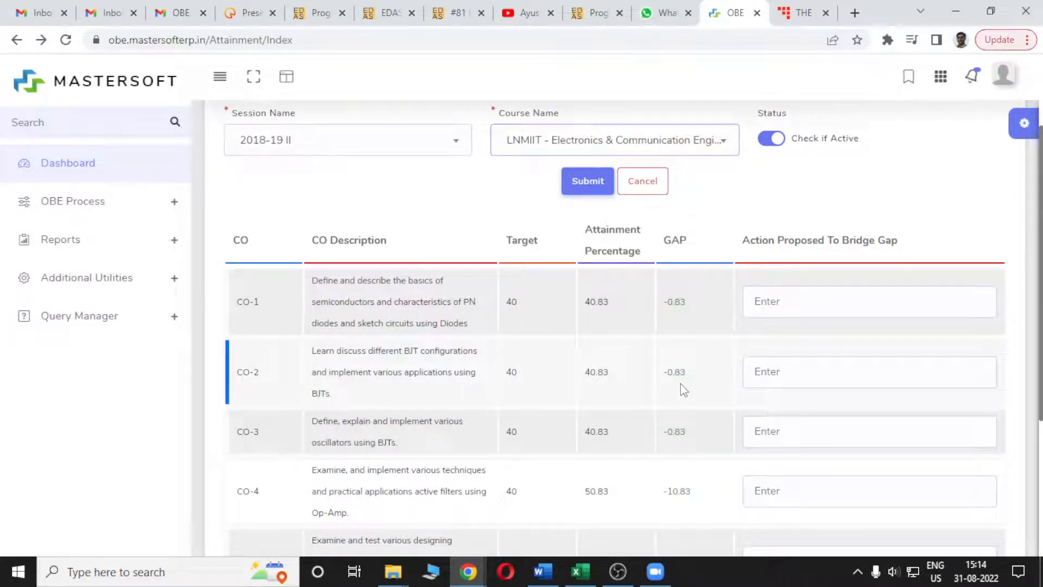
pyautogui.click(778, 305)
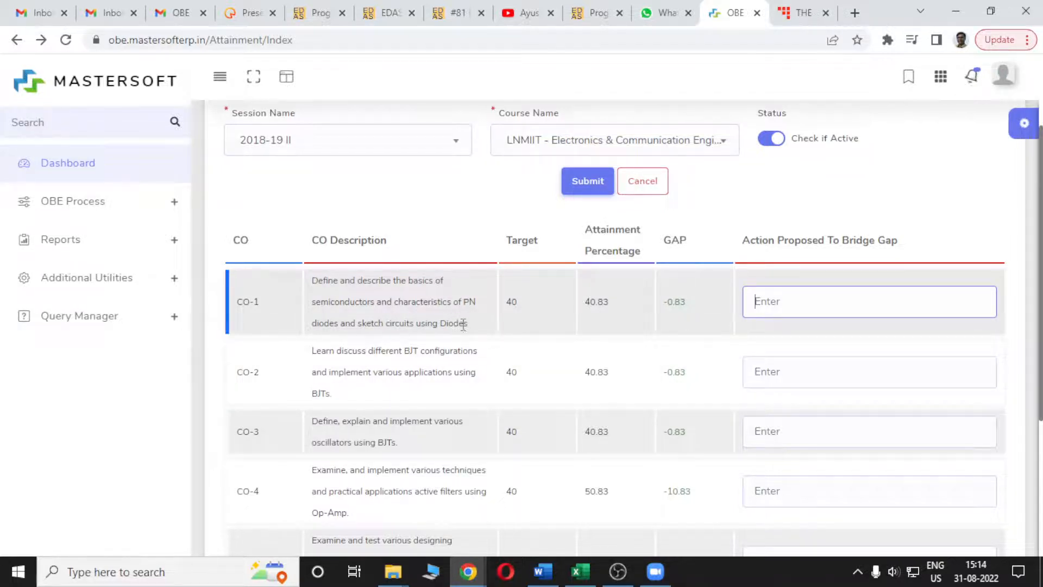
pyautogui.scroll(2, 597, 334)
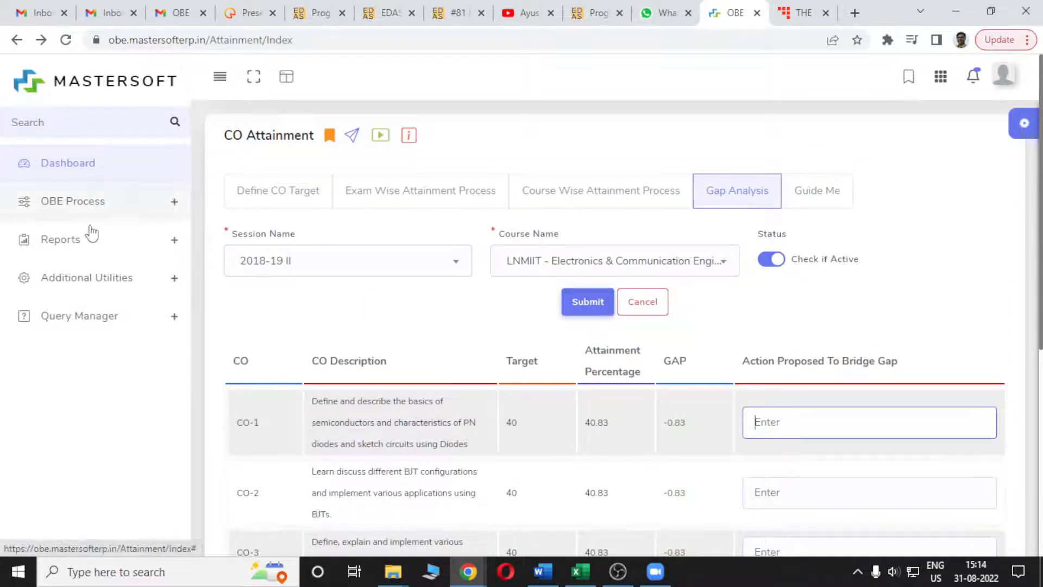
# Step: Open PO Attainment and choose session 2018-19 II, the LNMIIT B. Tech - CCE program and the CCE-Y18 scheme
pyautogui.click(171, 203)
pyautogui.click(90, 396)
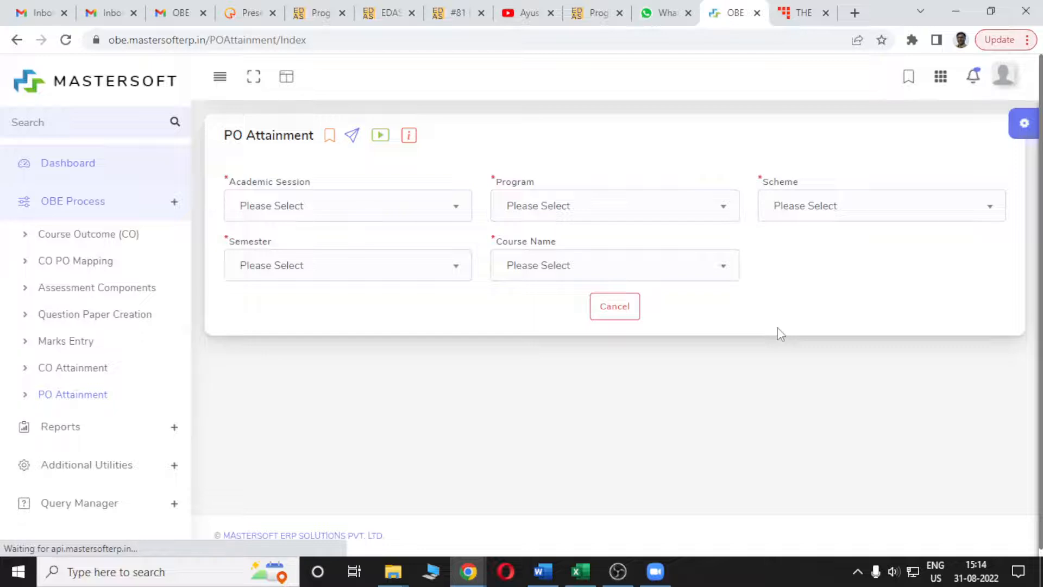
pyautogui.click(421, 212)
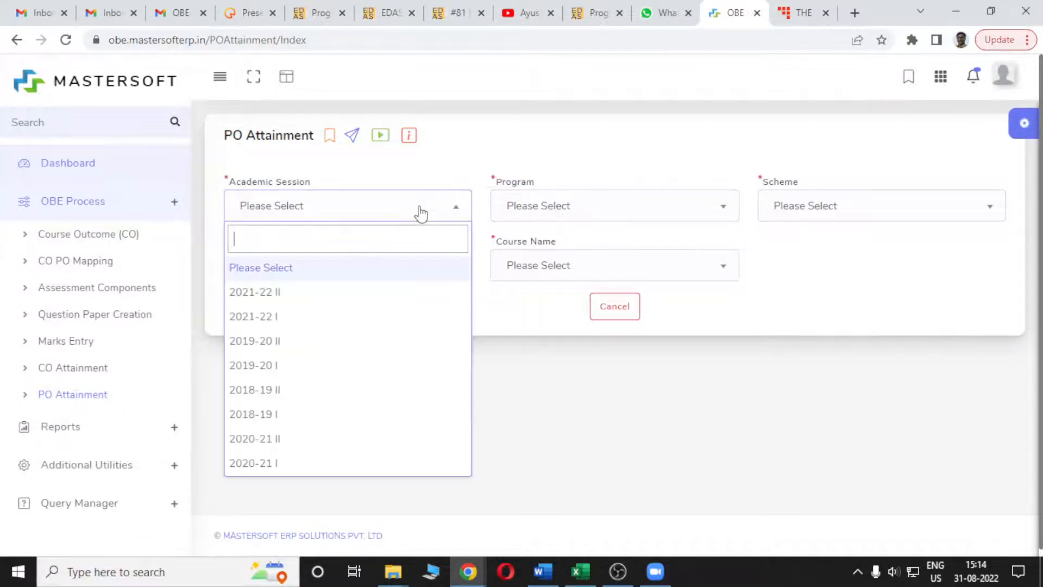
pyautogui.click(327, 391)
pyautogui.click(569, 219)
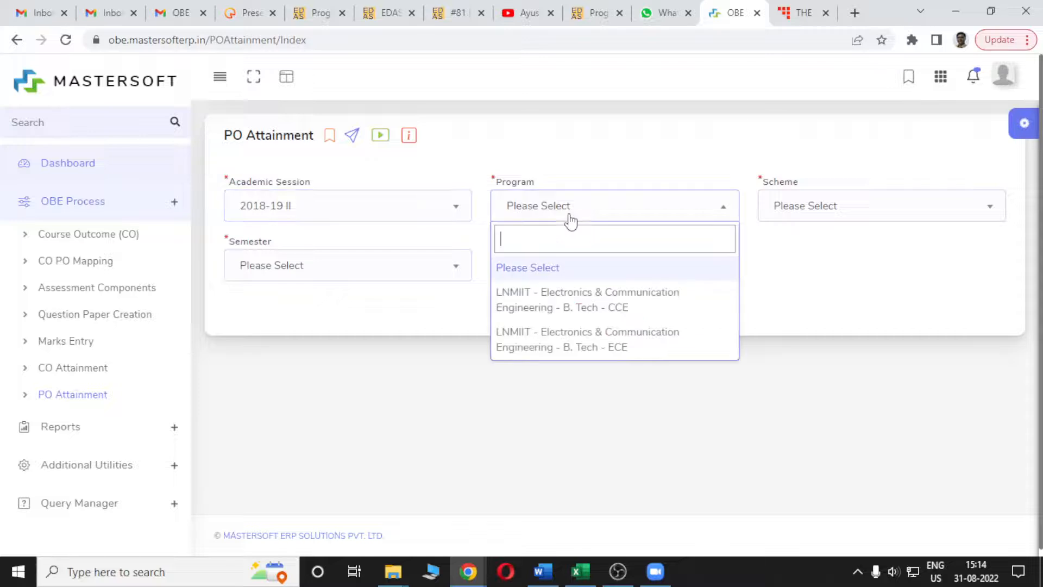
pyautogui.click(567, 319)
pyautogui.click(836, 215)
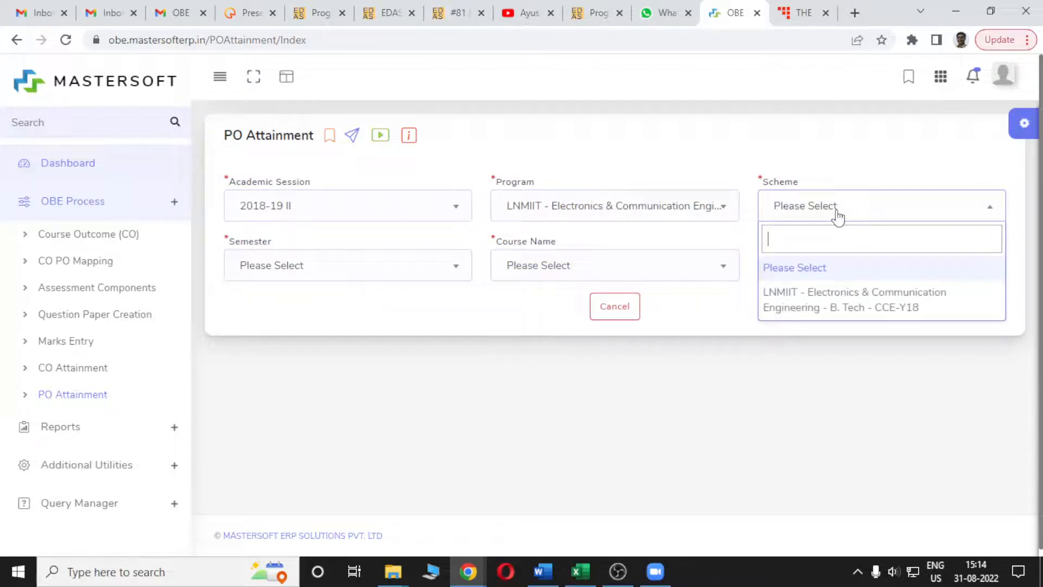
pyautogui.click(853, 304)
# Step: Choose semester II and the CCE-Y18 ECE111 Analog Electronics course, and run the PO attainment process
pyautogui.click(374, 275)
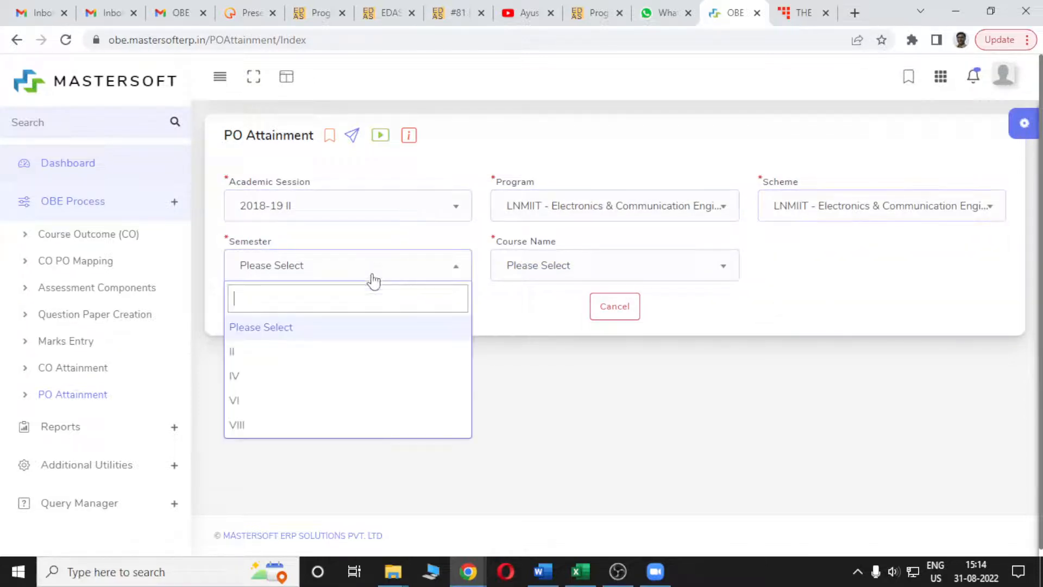
pyautogui.click(285, 354)
pyautogui.click(554, 267)
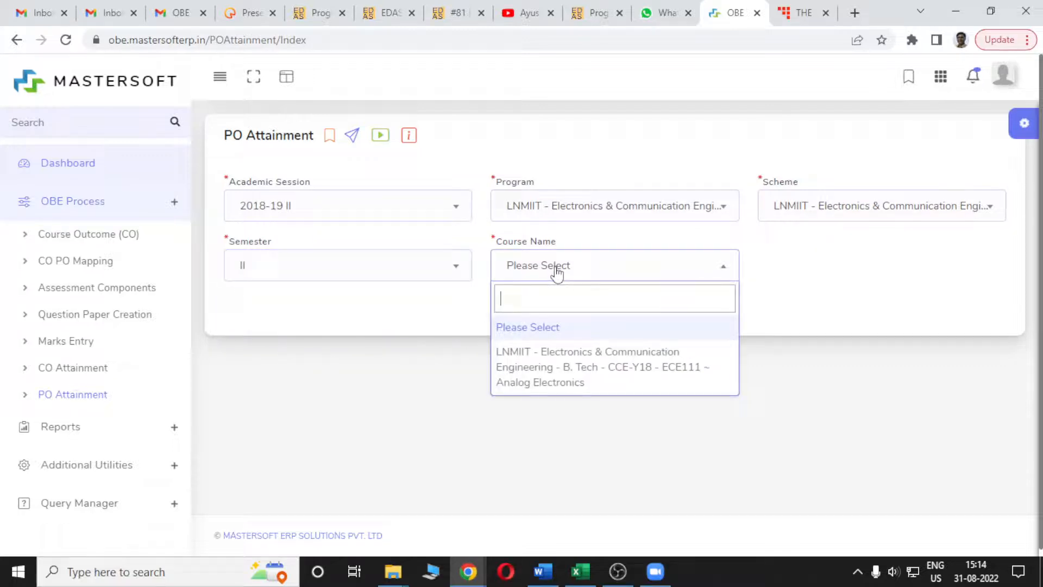
pyautogui.click(582, 382)
pyautogui.click(579, 309)
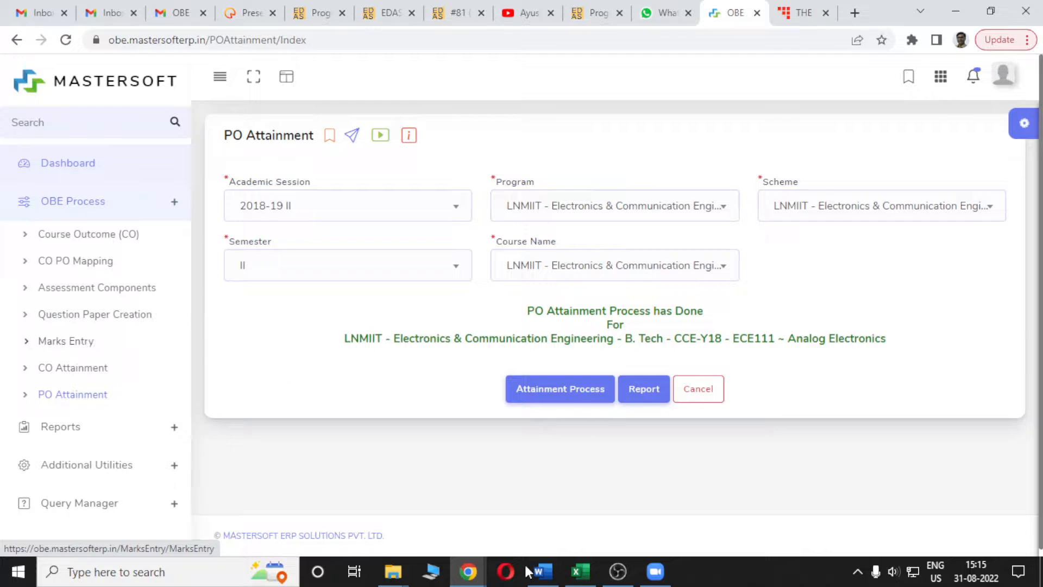
# Step: Switch to ECE111.xls in Excel and look through the yellow 18UCC student rows down to the start of the 18UEC rows
pyautogui.click(580, 571)
pyautogui.click(560, 389)
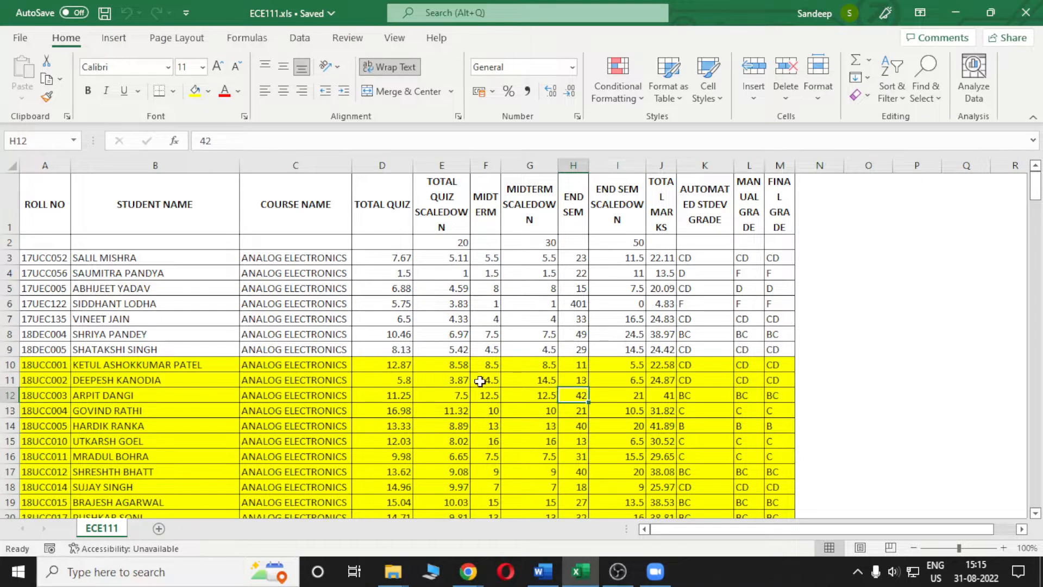
pyautogui.scroll(-20, 481, 382)
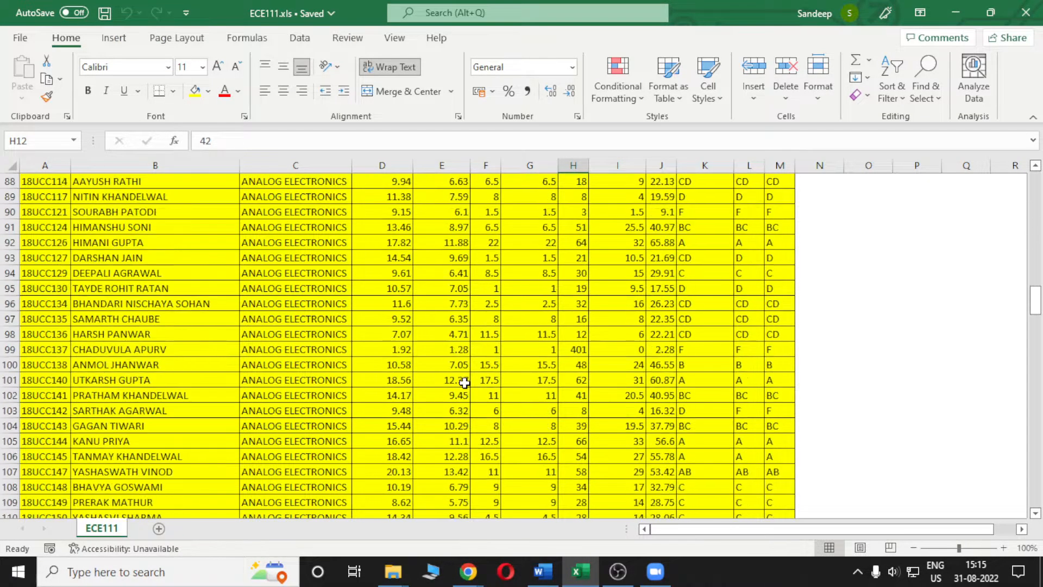
pyautogui.scroll(-10, 464, 383)
pyautogui.moveTo(42, 349); pyautogui.dragTo(46, 271)
pyautogui.click(84, 368)
pyautogui.scroll(-2, 145, 365)
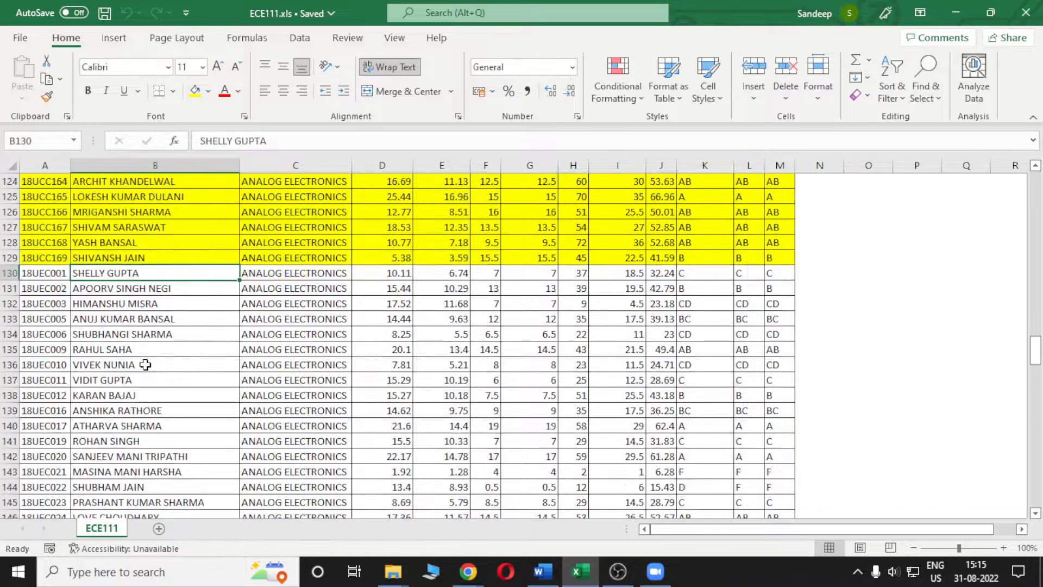
# Step: Review the uncoloured 18UEC records from row 130 and the records in rows 3 to 9, and return to PO Attainment in the browser
pyautogui.scroll(1, 145, 364)
pyautogui.moveTo(45, 228); pyautogui.dragTo(740, 471)
pyautogui.scroll(-15, 693, 448)
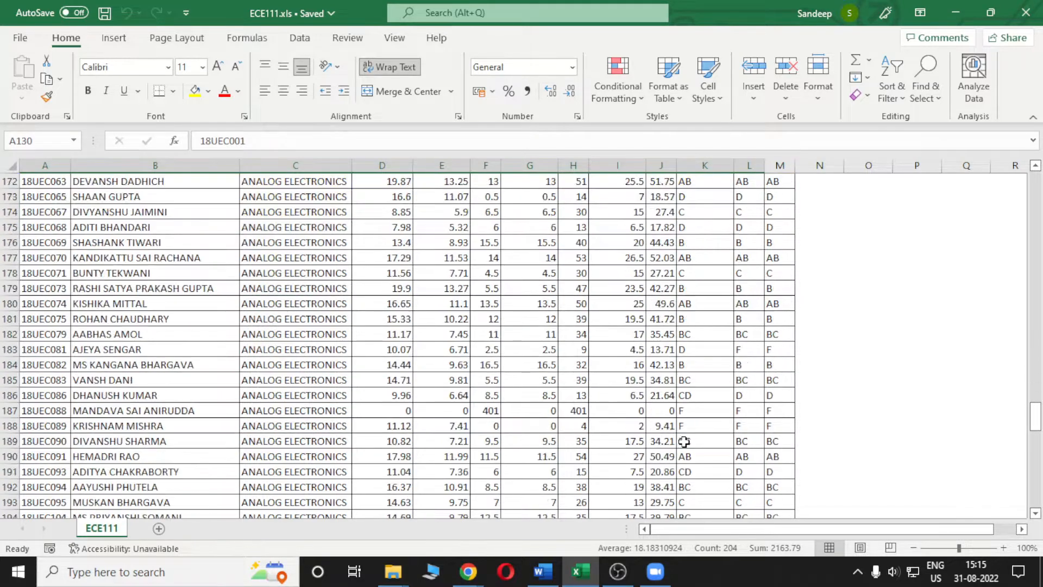
pyautogui.moveTo(1036, 416); pyautogui.dragTo(1035, 187)
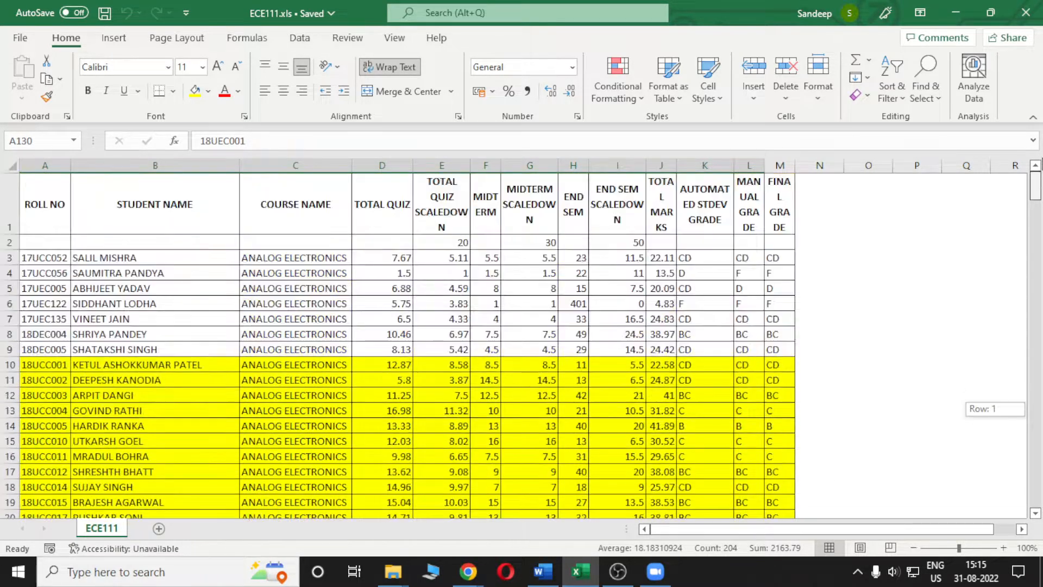
pyautogui.moveTo(51, 258); pyautogui.dragTo(652, 345)
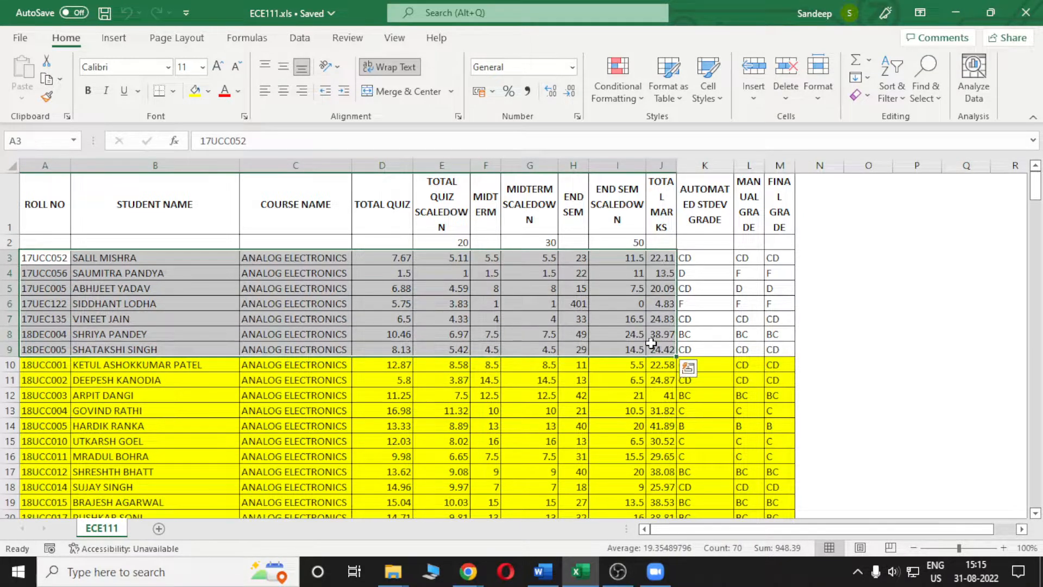
pyautogui.click(148, 387)
pyautogui.hotkey('alt', 'Tab')
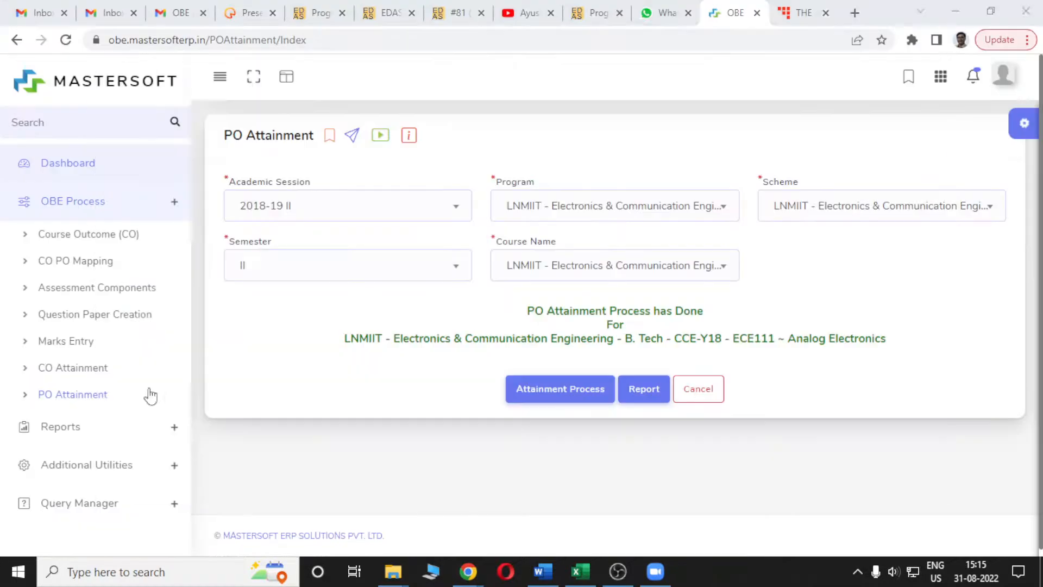